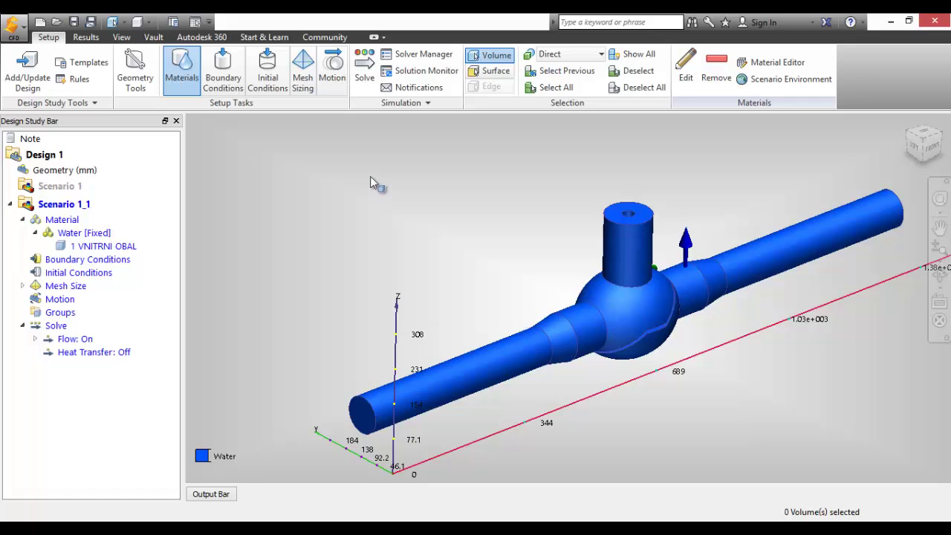
# Assign a normal velocity boundary condition of 5 mm/s to the end face of the pipe nearest the coordinate origin
pyautogui.click(215, 82)
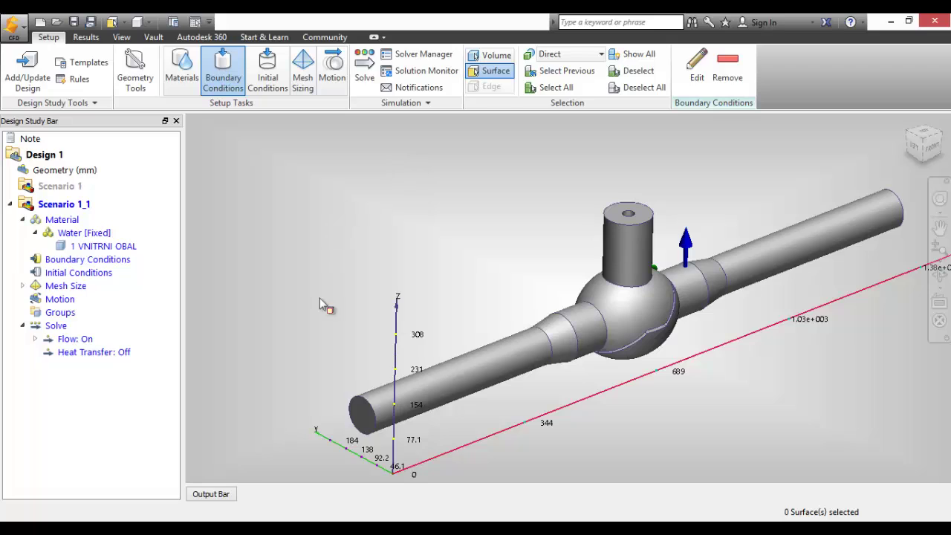
pyautogui.click(359, 423)
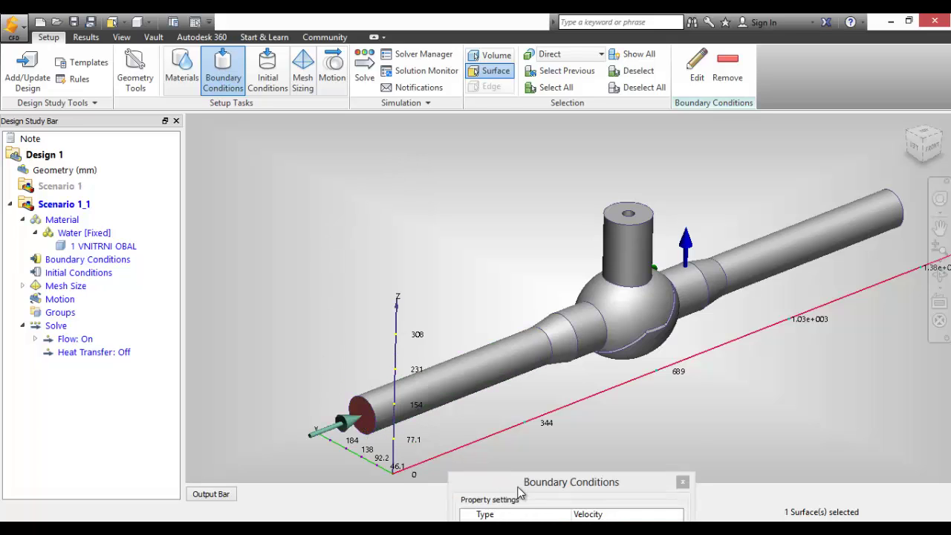
pyautogui.moveTo(487, 475); pyautogui.dragTo(295, 172)
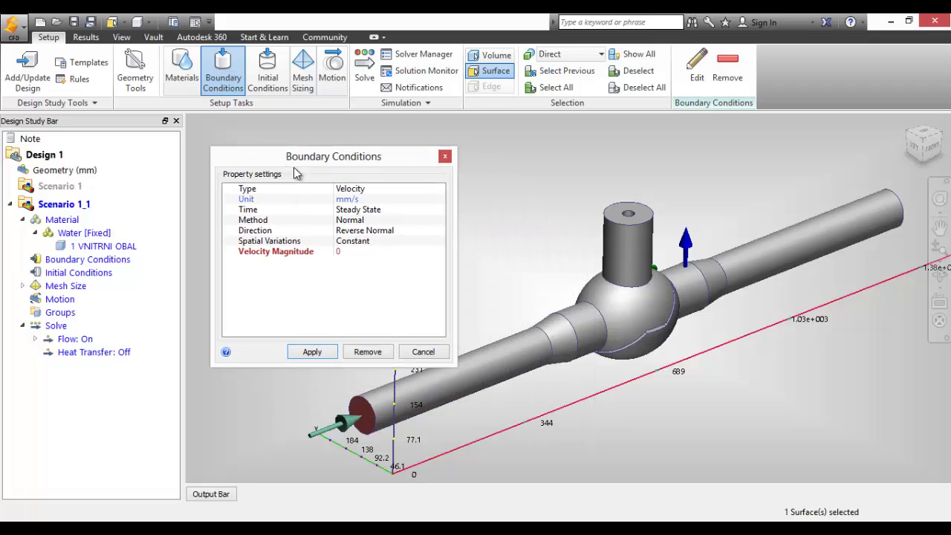
pyautogui.click(397, 190)
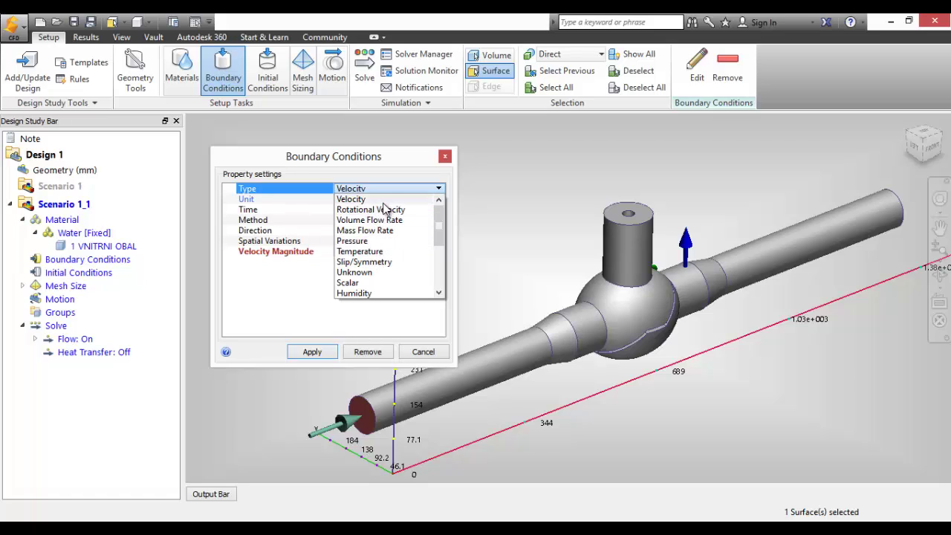
pyautogui.click(382, 202)
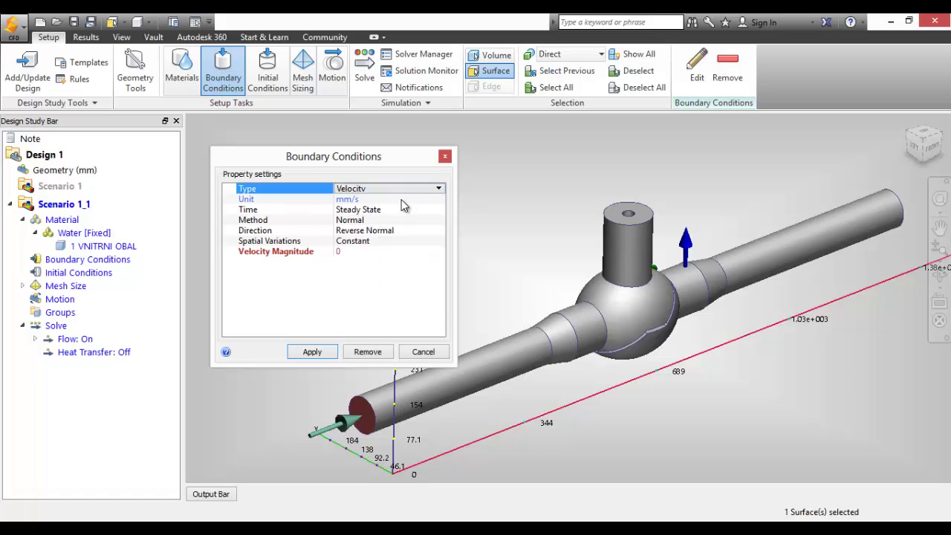
pyautogui.click(401, 199)
pyautogui.click(403, 200)
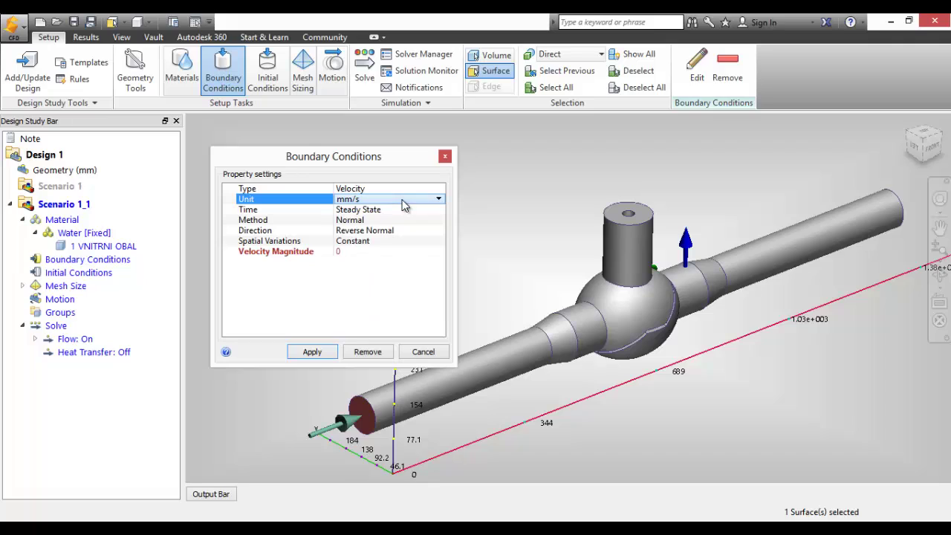
pyautogui.click(365, 251)
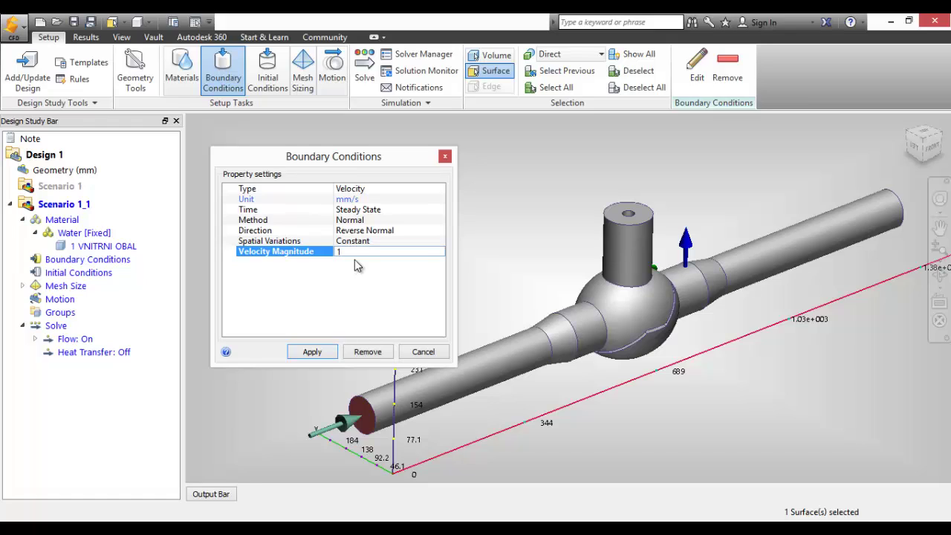
pyautogui.moveTo(343, 252); pyautogui.dragTo(329, 258)
pyautogui.click(327, 352)
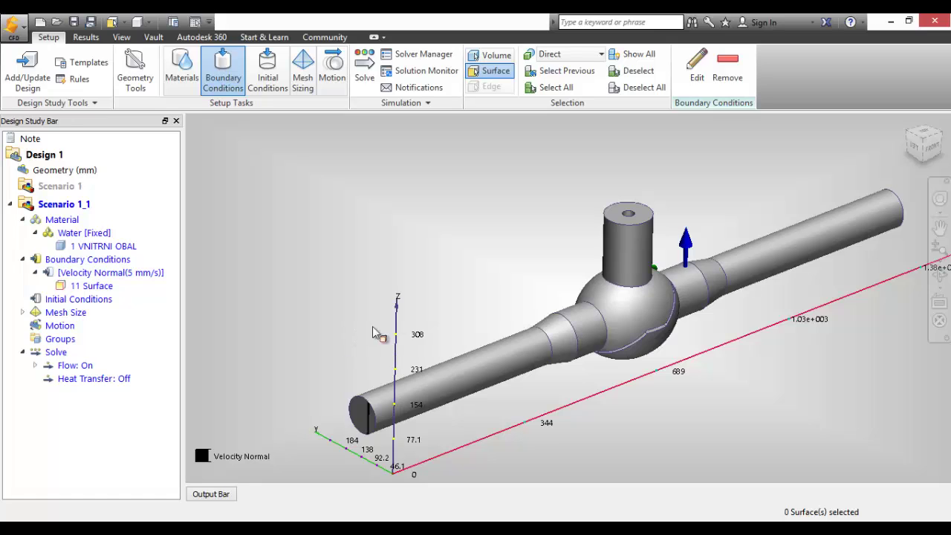
# Add a static temperature boundary condition of 15 Celsius to the same velocity inlet face
pyautogui.click(368, 420)
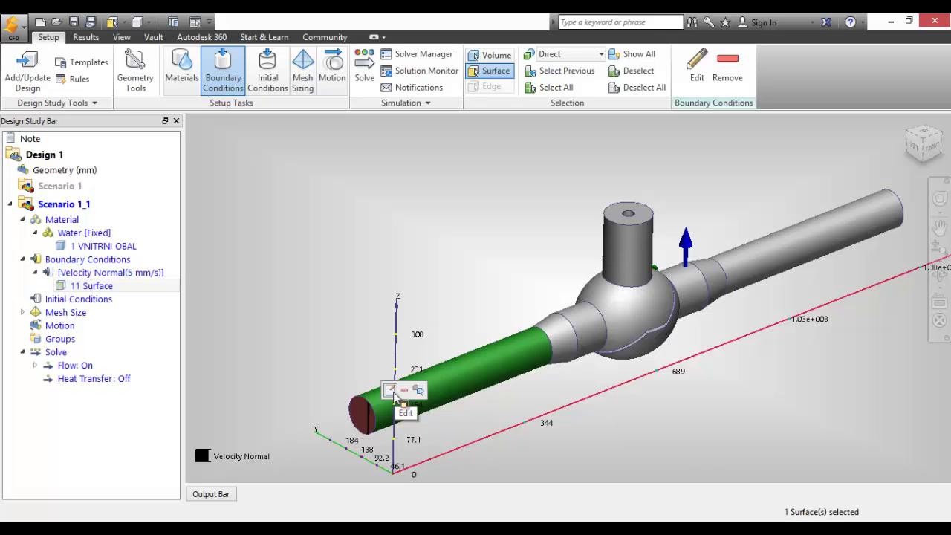
pyautogui.click(392, 393)
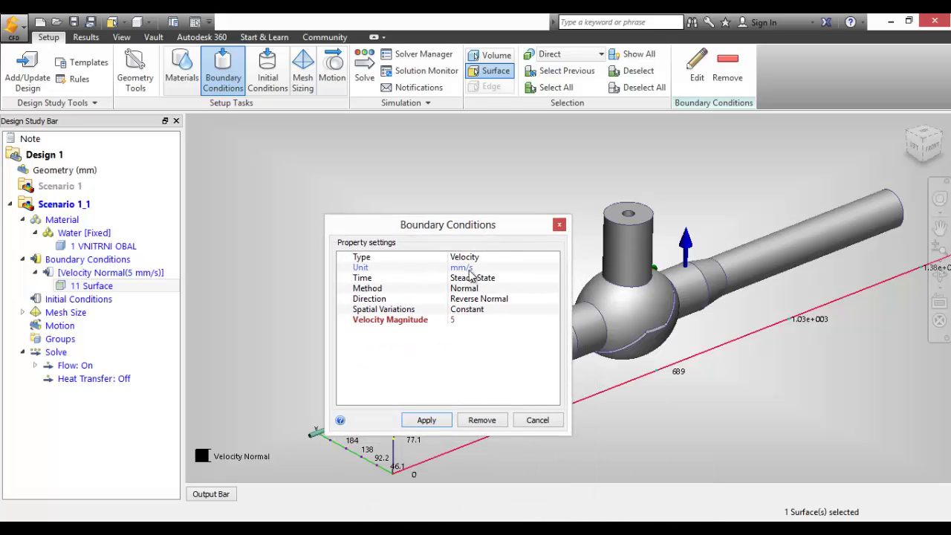
pyautogui.click(489, 258)
pyautogui.click(491, 321)
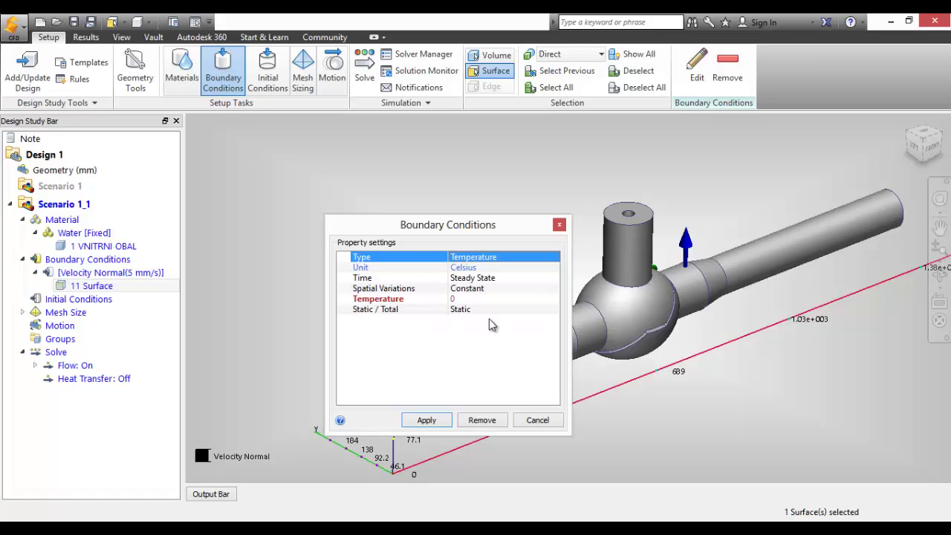
pyautogui.click(473, 299)
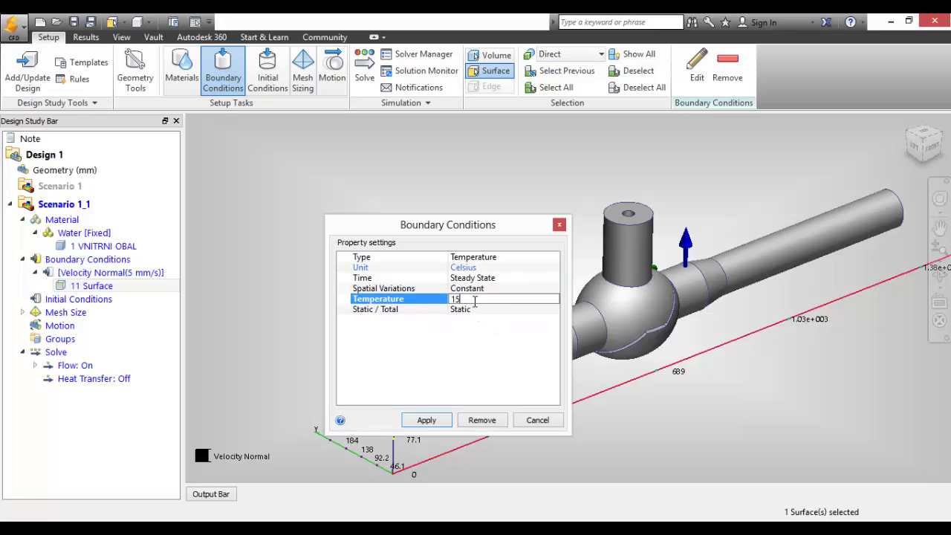
pyautogui.click(425, 420)
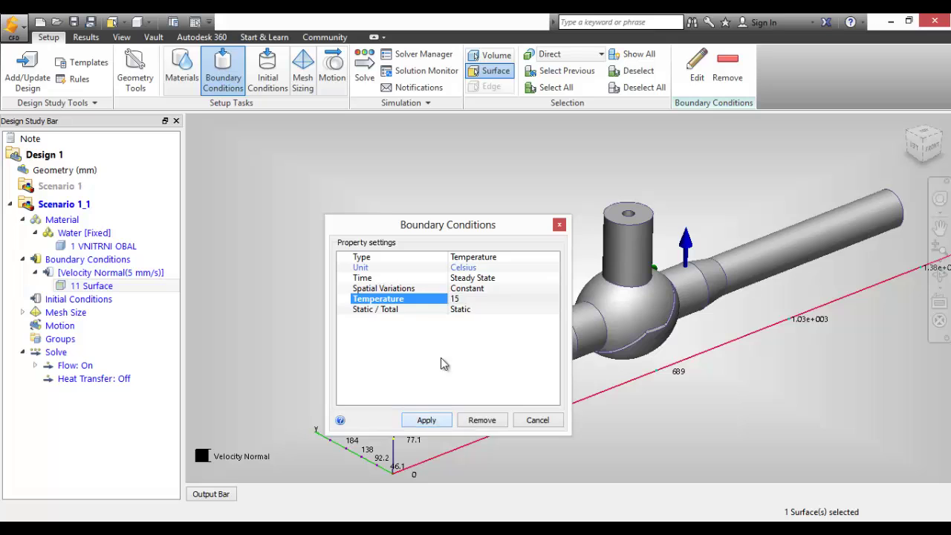
# Assign a static gage pressure boundary condition of 0 Pa to the end face at the opposite end of the pipe
pyautogui.moveTo(615, 365)
pyautogui.mouseDown(button='middle')
pyautogui.moveTo(522, 363)
pyautogui.moveTo(541, 384)
pyautogui.mouseUp(button='middle')
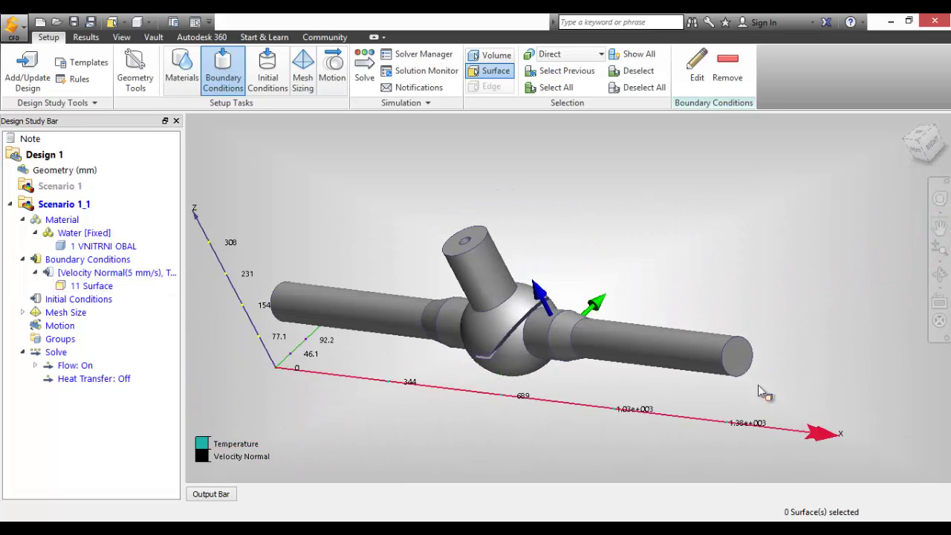
pyautogui.click(735, 366)
pyautogui.click(766, 336)
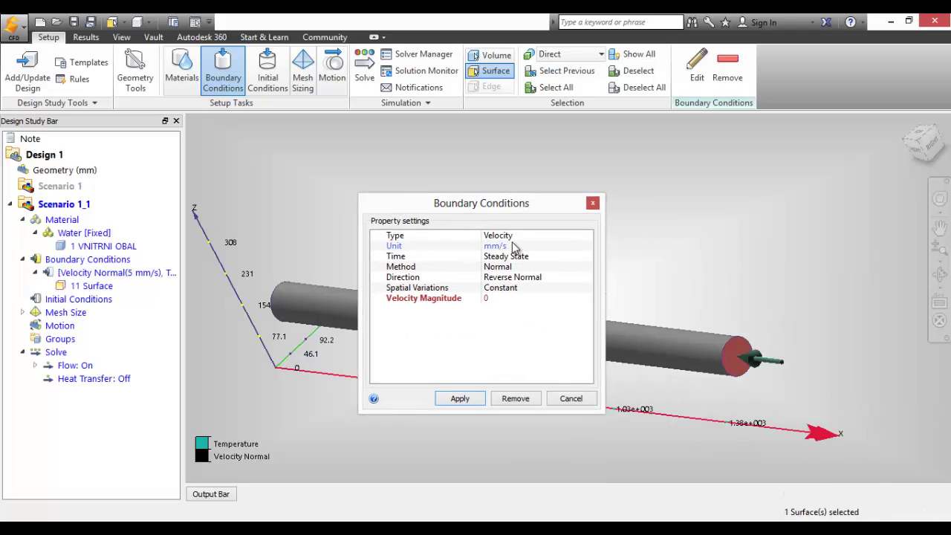
pyautogui.click(514, 246)
pyautogui.click(517, 238)
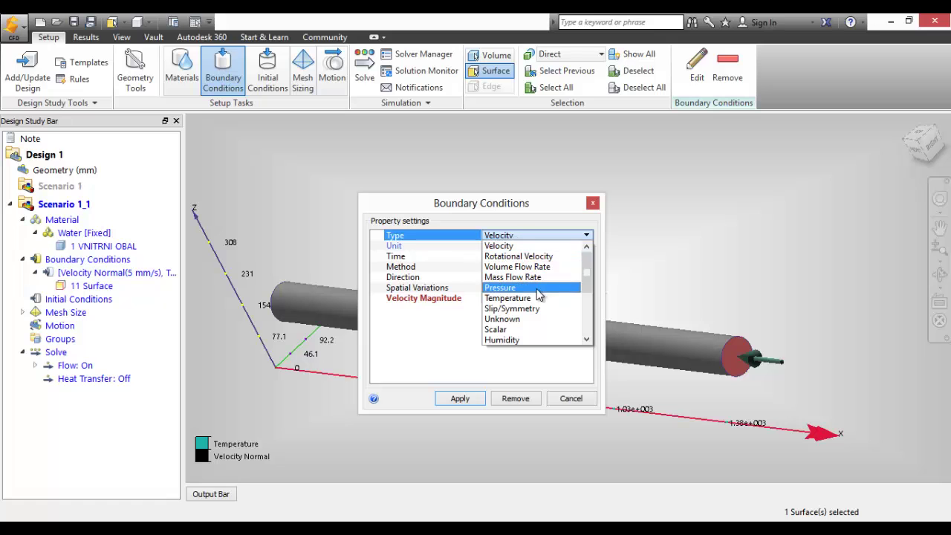
pyautogui.click(500, 287)
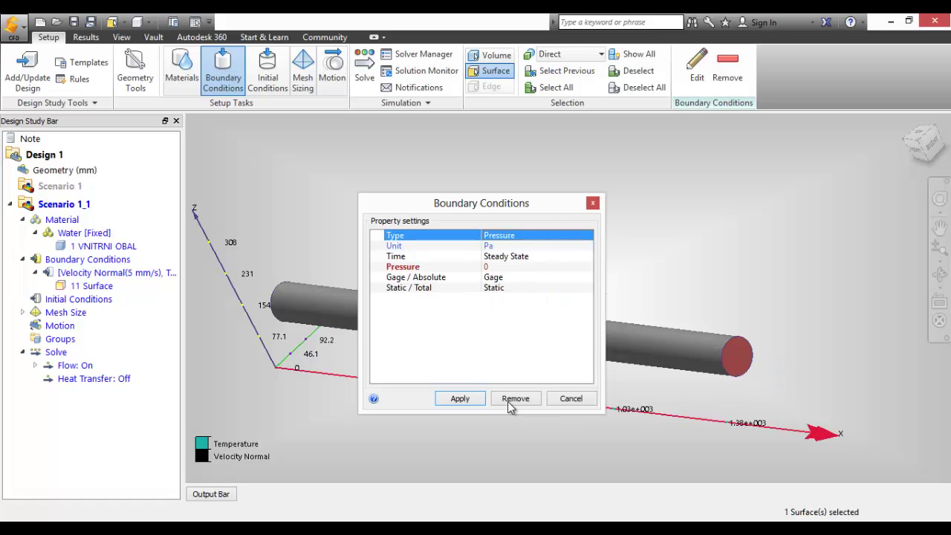
pyautogui.click(476, 398)
# Generate automatic mesh sizing for the whole valve fluid volume
pyautogui.moveTo(586, 296)
pyautogui.keyDown('shift'); pyautogui.mouseDown(button='middle')
pyautogui.moveTo(524, 276)
pyautogui.moveTo(611, 238)
pyautogui.moveTo(673, 307)
pyautogui.moveTo(543, 233)
pyautogui.moveTo(604, 203)
pyautogui.mouseUp(button='middle'); pyautogui.keyUp('shift')
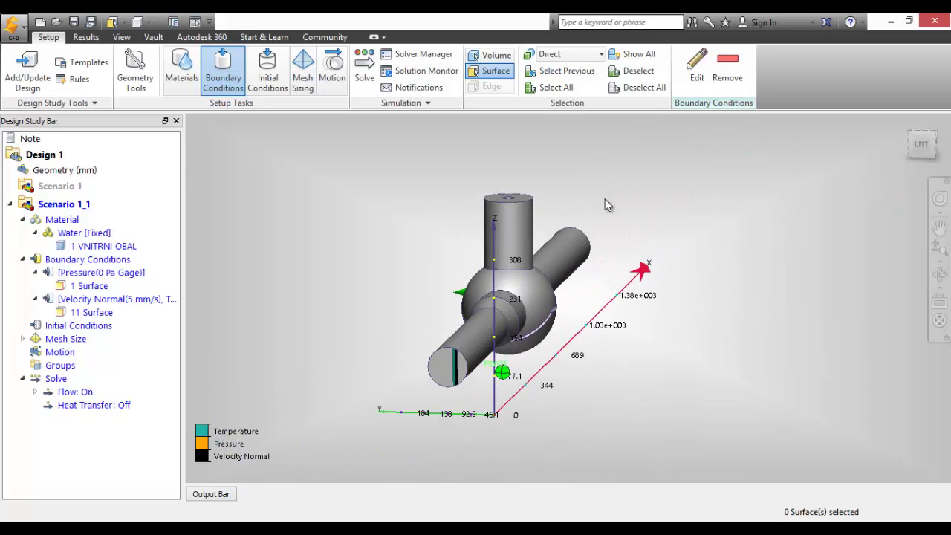
pyautogui.click(935, 134)
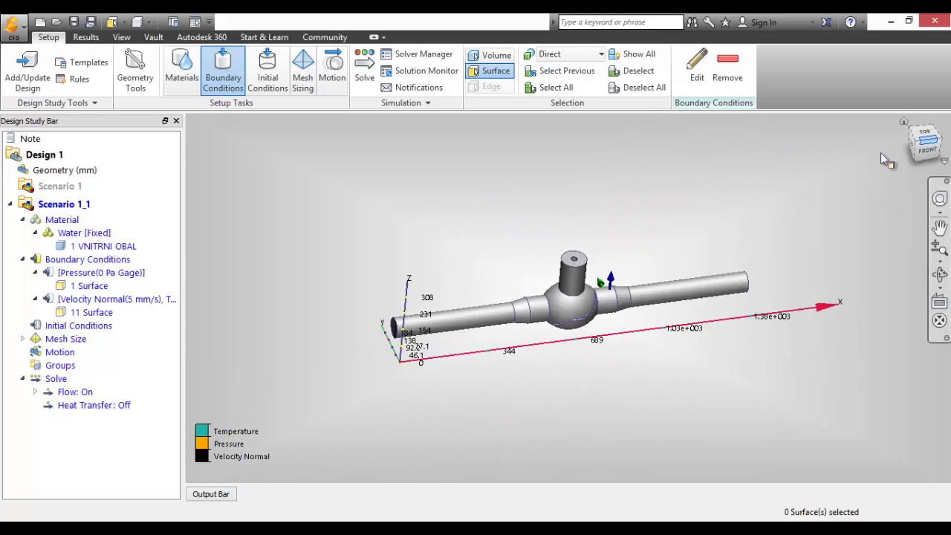
pyautogui.click(911, 143)
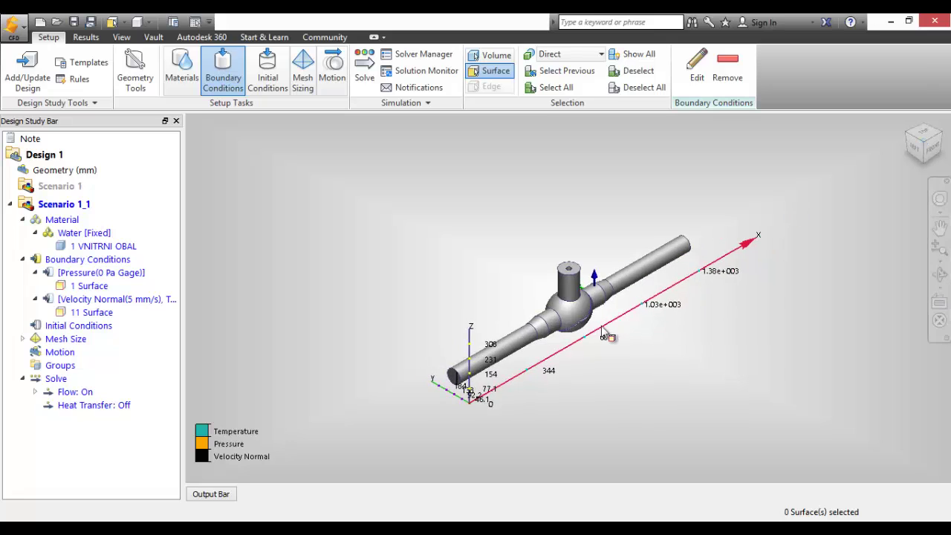
pyautogui.scroll(-1, 604, 330)
pyautogui.scroll(2, 605, 330)
pyautogui.scroll(5, 605, 331)
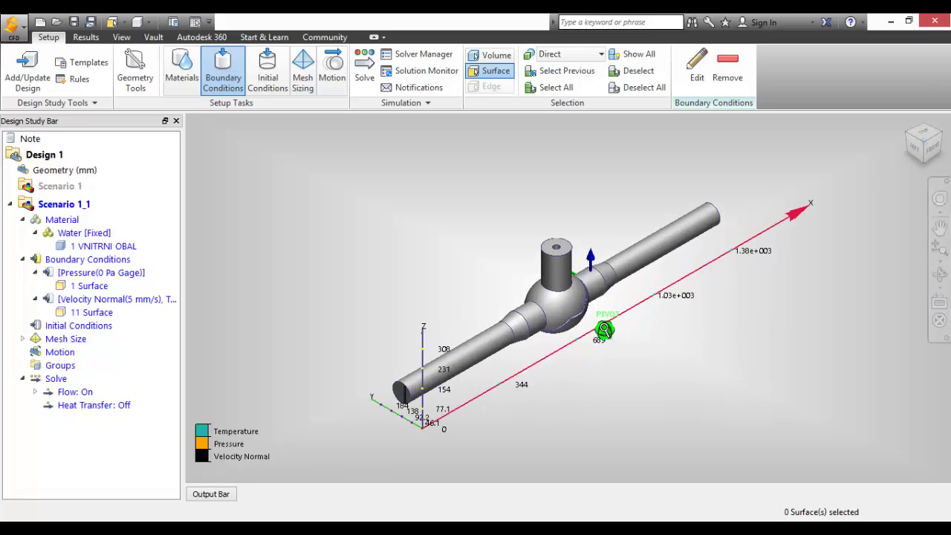
pyautogui.click(303, 82)
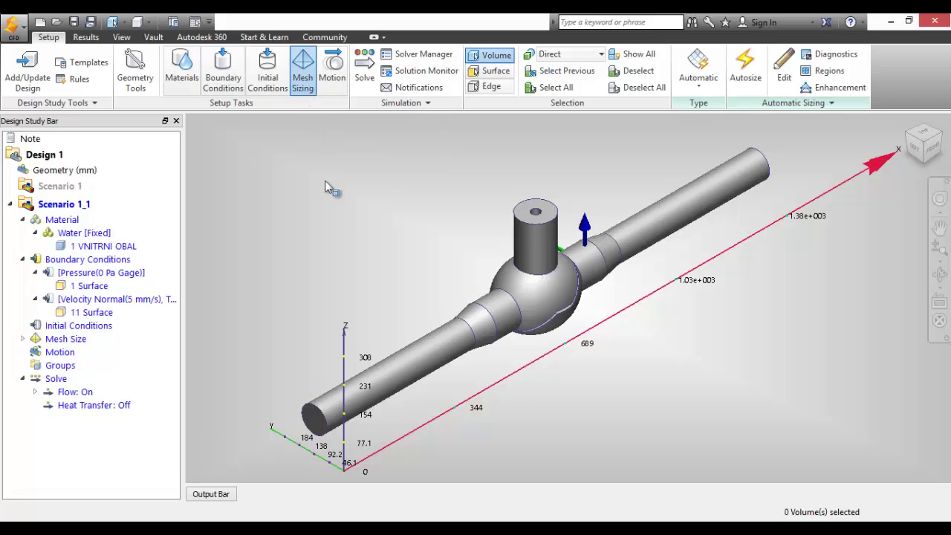
pyautogui.click(746, 71)
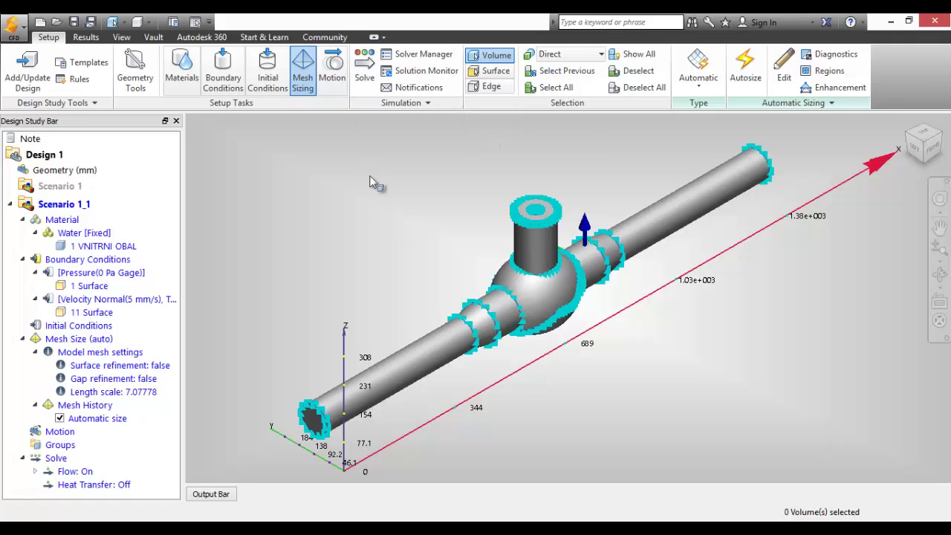
# Solve the scenario in steady state on MyComputer with 100 iterations and collapse the output messages
pyautogui.moveTo(950, 245); pyautogui.dragTo(506, 205)
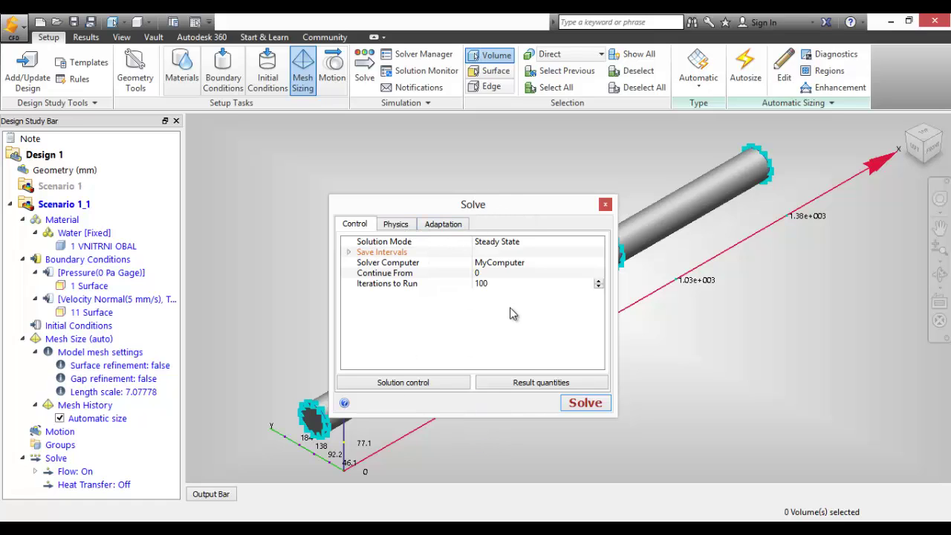
pyautogui.moveTo(528, 209); pyautogui.dragTo(822, 136)
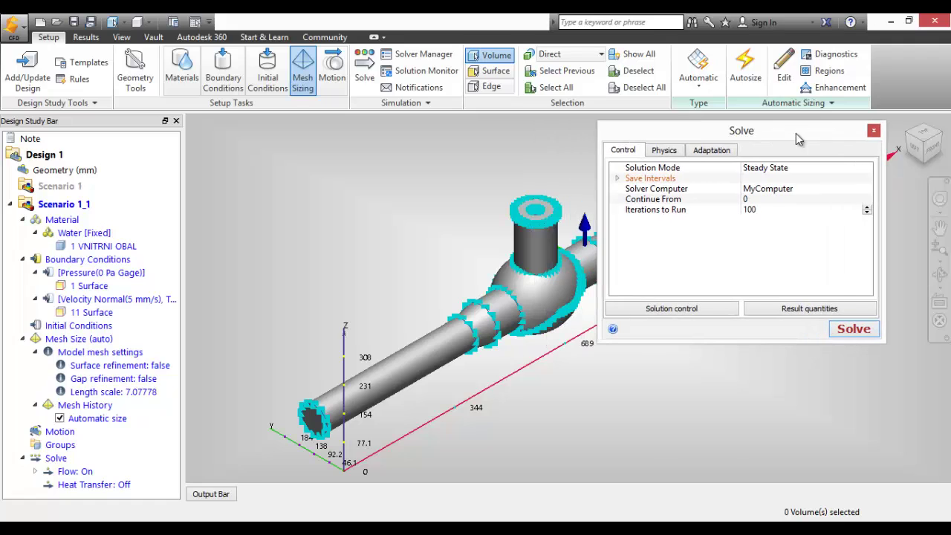
pyautogui.click(853, 330)
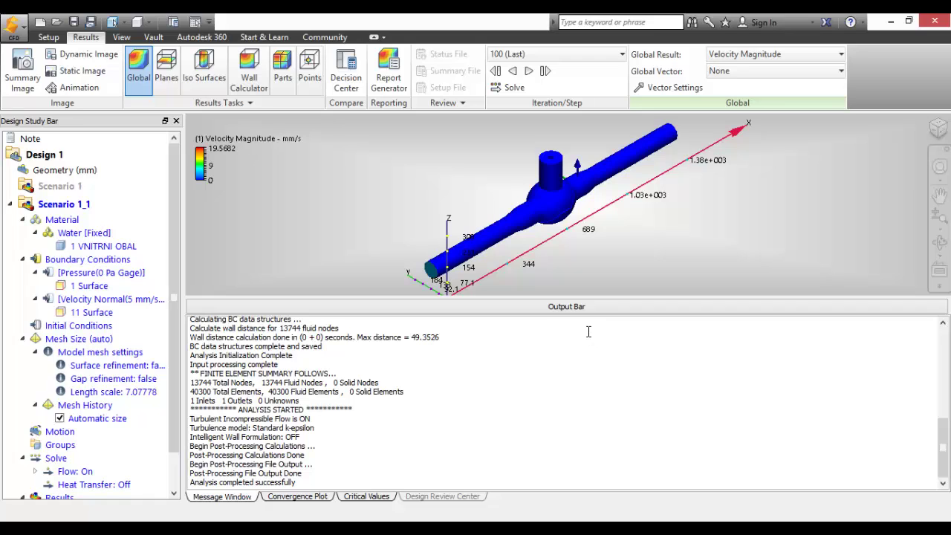
pyautogui.click(574, 307)
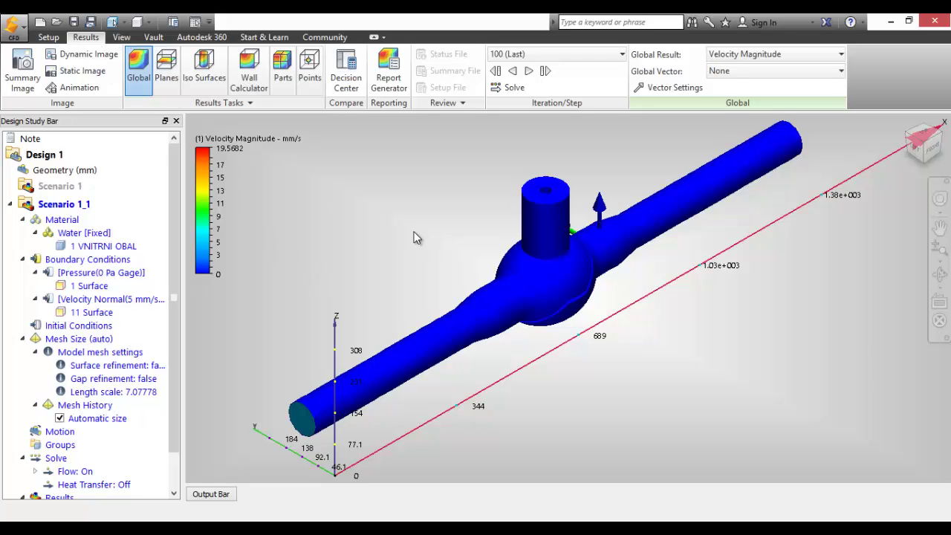
# Add a results plane showing velocity magnitude through the valve body
pyautogui.keyDown('shift'); pyautogui.moveTo(439, 240); pyautogui.dragTo(440, 245, button='middle'); pyautogui.keyUp('shift')
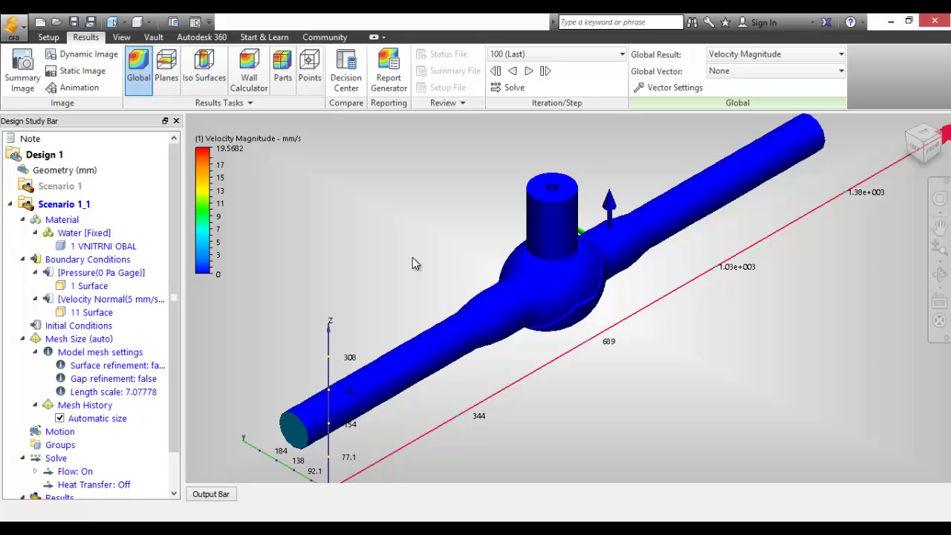
pyautogui.click(174, 85)
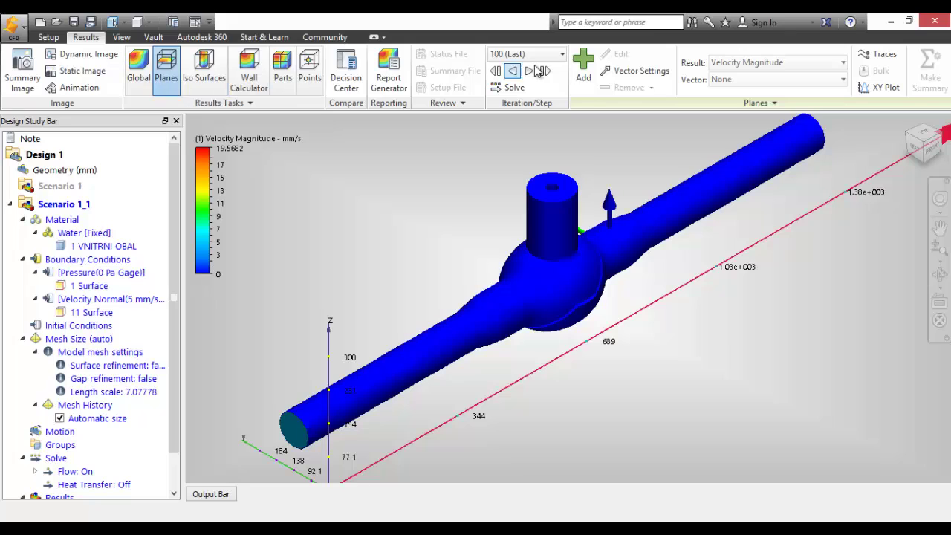
pyautogui.click(583, 65)
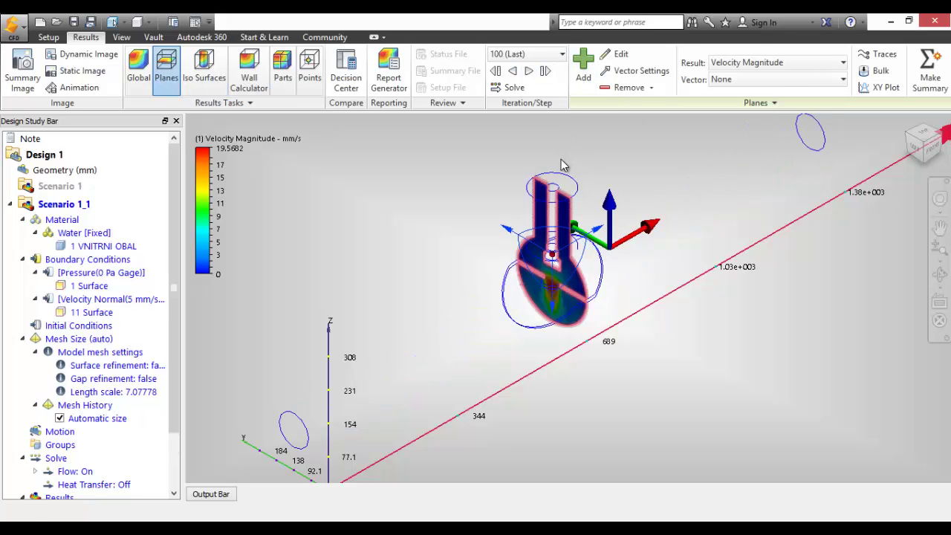
# Align the results plane normal to the Y axis so it cuts lengthwise through the pipe and valve seat
pyautogui.moveTo(607, 302)
pyautogui.keyDown('shift'); pyautogui.mouseDown(button='middle')
pyautogui.moveTo(603, 266)
pyautogui.moveTo(581, 292)
pyautogui.moveTo(551, 296)
pyautogui.moveTo(600, 346)
pyautogui.moveTo(634, 349)
pyautogui.moveTo(618, 354)
pyautogui.mouseUp(button='middle'); pyautogui.keyUp('shift')
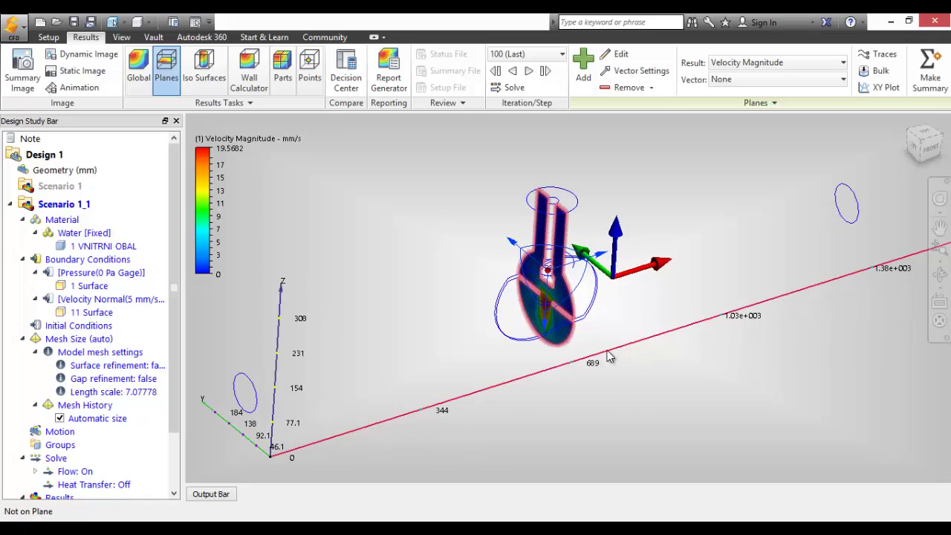
pyautogui.click(570, 310)
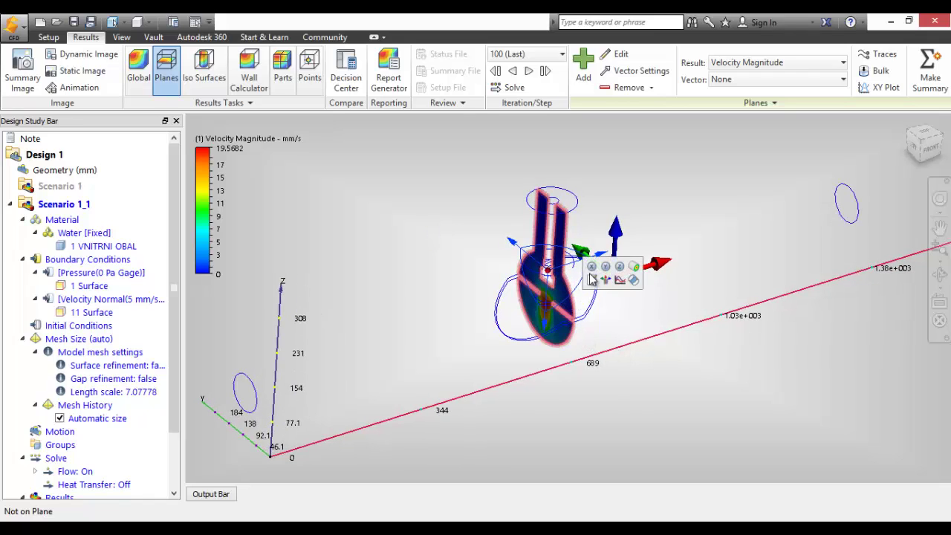
pyautogui.click(572, 311)
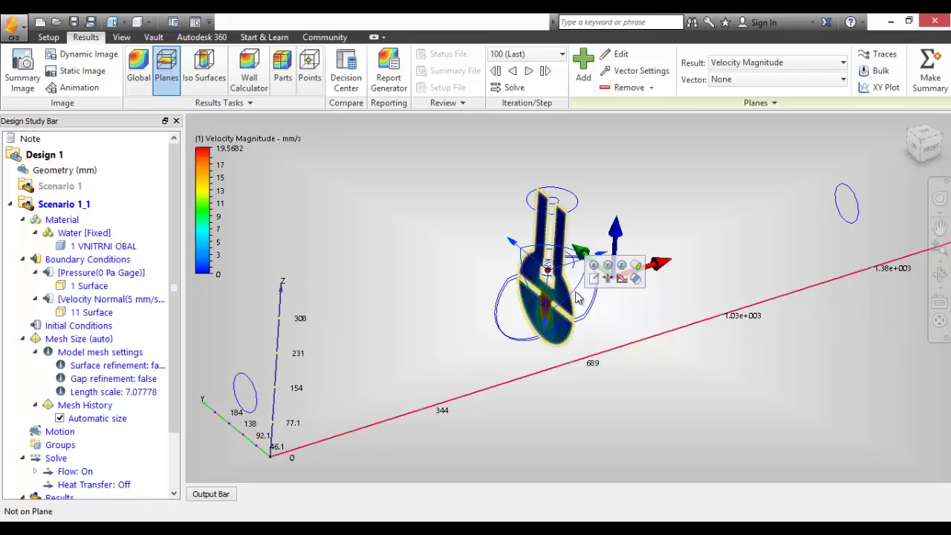
pyautogui.click(608, 265)
pyautogui.moveTo(638, 347)
pyautogui.keyDown('shift'); pyautogui.mouseDown(button='middle')
pyautogui.moveTo(598, 303)
pyautogui.moveTo(679, 316)
pyautogui.moveTo(601, 318)
pyautogui.moveTo(558, 298)
pyautogui.mouseUp(button='middle'); pyautogui.keyUp('shift')
pyautogui.moveTo(557, 297); pyautogui.dragTo(562, 287, button='middle')
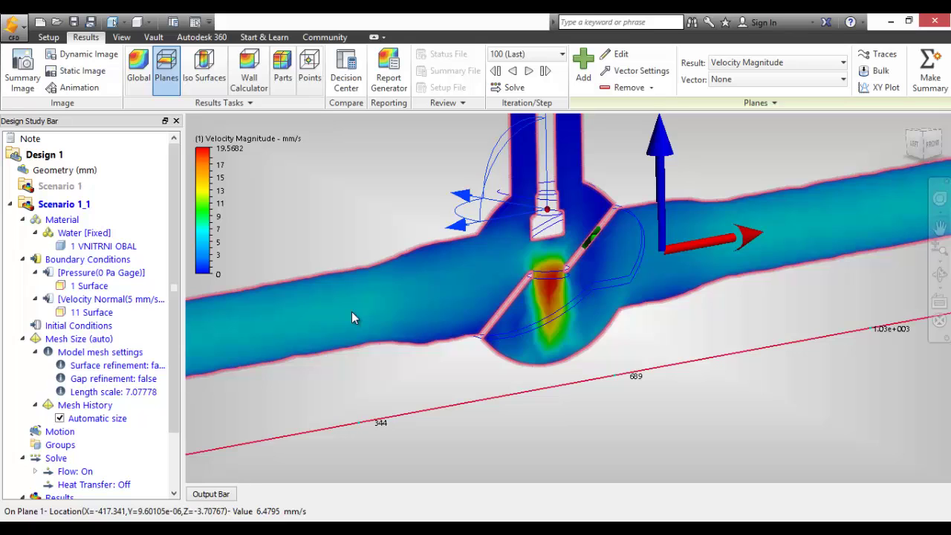
pyautogui.scroll(-3, 567, 358)
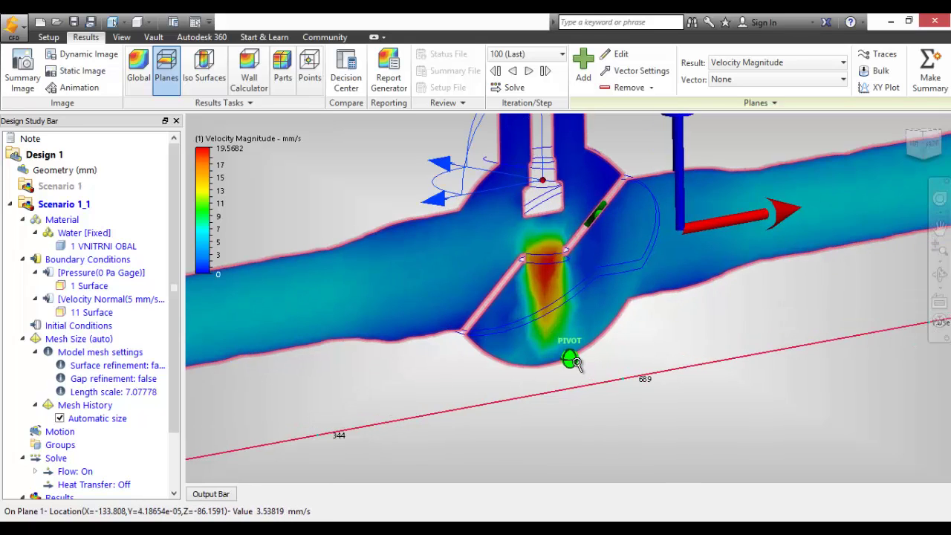
# Align the results plane normal to the Z axis and lower it along Z to cut horizontally through the pipe
pyautogui.scroll(-3, 567, 379)
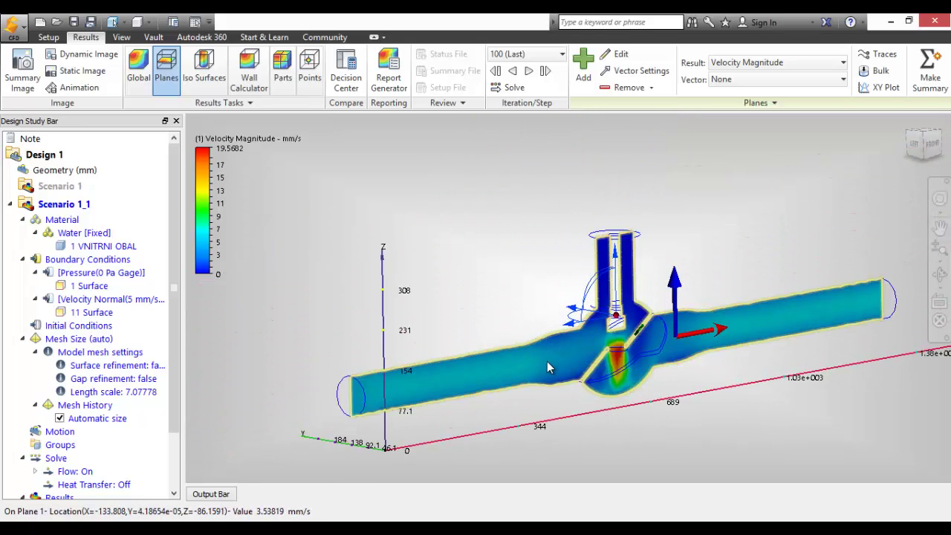
pyautogui.moveTo(552, 358)
pyautogui.click(599, 324)
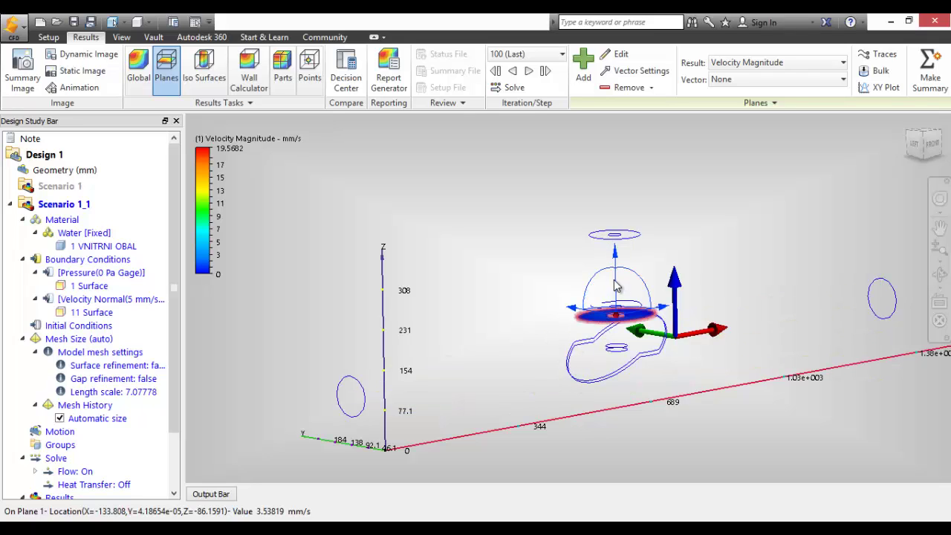
pyautogui.moveTo(616, 258); pyautogui.dragTo(616, 285)
pyautogui.keyDown('shift'); pyautogui.moveTo(586, 371); pyautogui.dragTo(573, 414, button='middle'); pyautogui.keyUp('shift')
pyautogui.scroll(3, 589, 383)
pyautogui.click(564, 370)
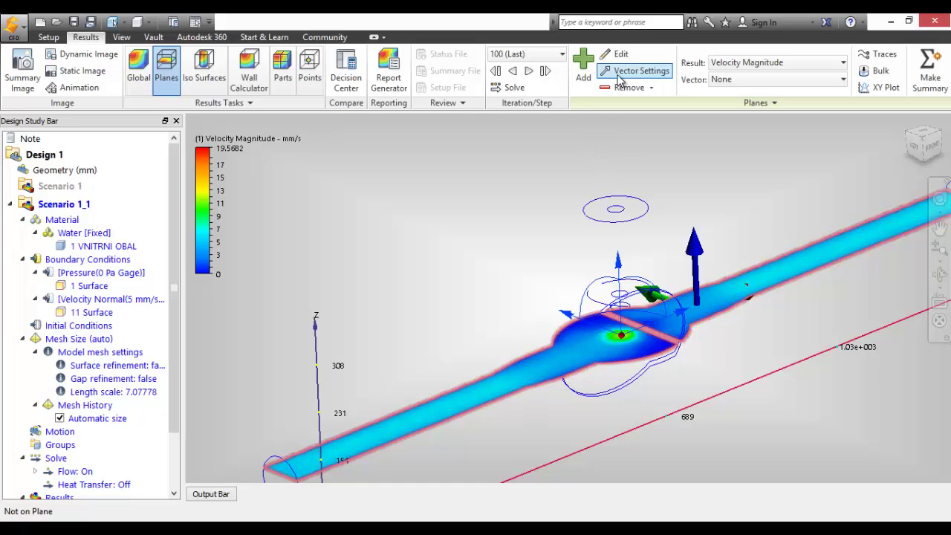
# Set the plane's appearance to Outline and its vector result to Velocity Vector
pyautogui.click(639, 71)
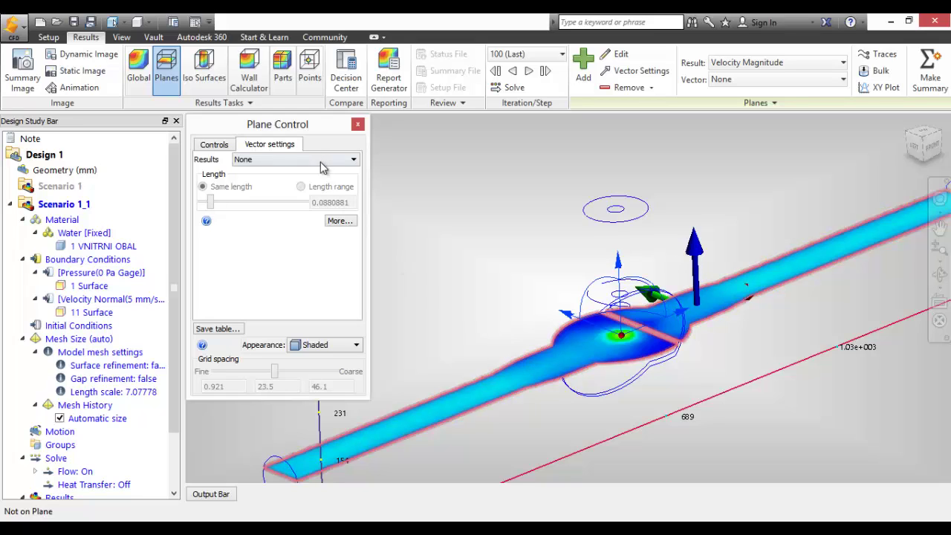
pyautogui.click(346, 345)
pyautogui.click(327, 370)
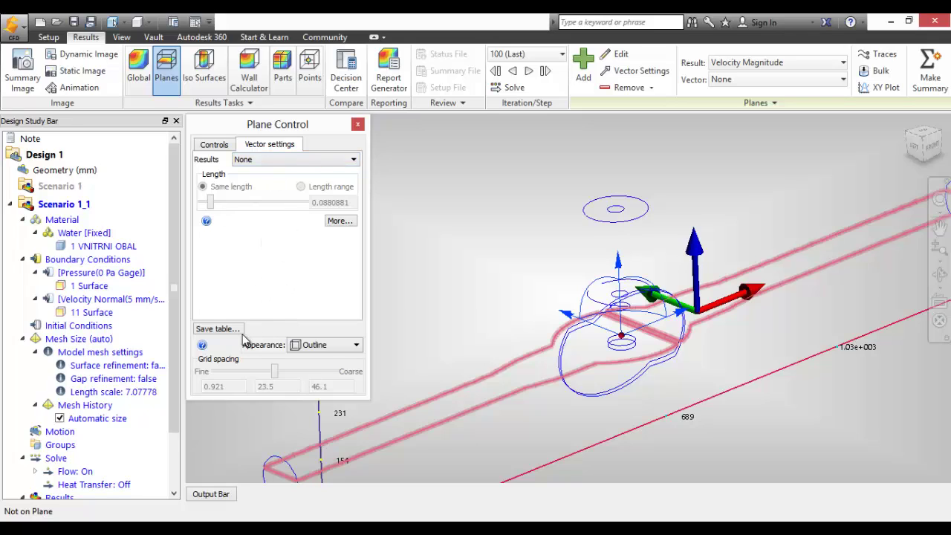
pyautogui.click(268, 162)
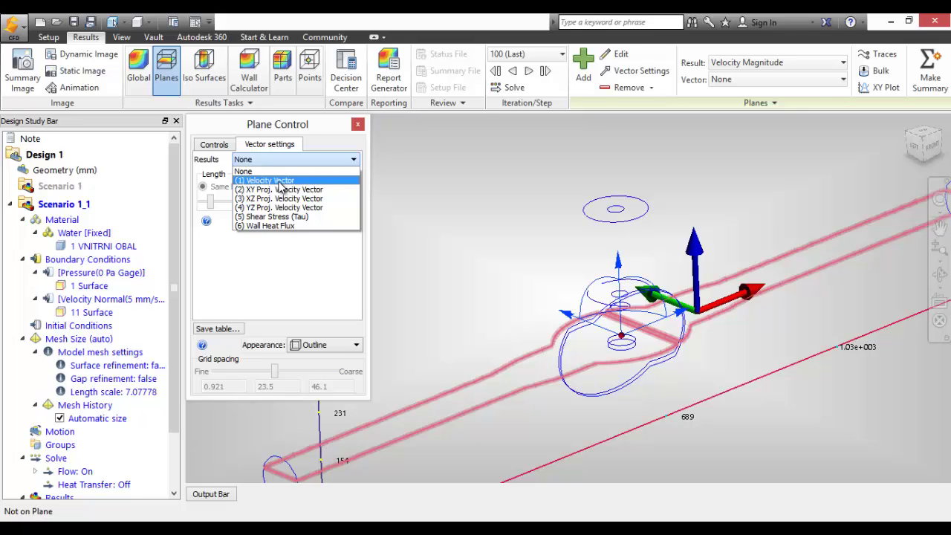
pyautogui.click(280, 183)
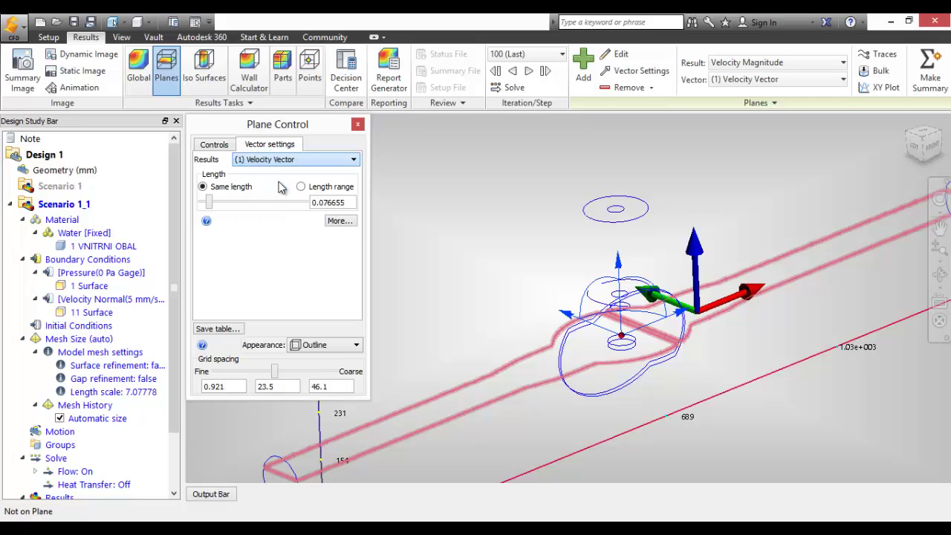
# Try a vector grid spacing of 8.68 with a uniform vector length of 0.23023
pyautogui.keyDown('shift'); pyautogui.moveTo(517, 422); pyautogui.dragTo(528, 420, button='middle'); pyautogui.keyUp('shift')
pyautogui.scroll(6, 528, 420)
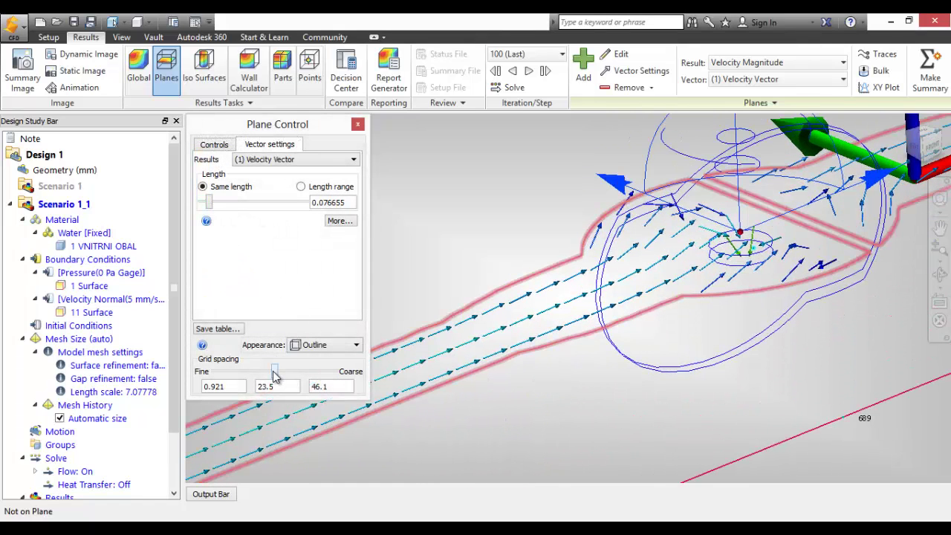
pyautogui.moveTo(273, 375); pyautogui.dragTo(235, 382)
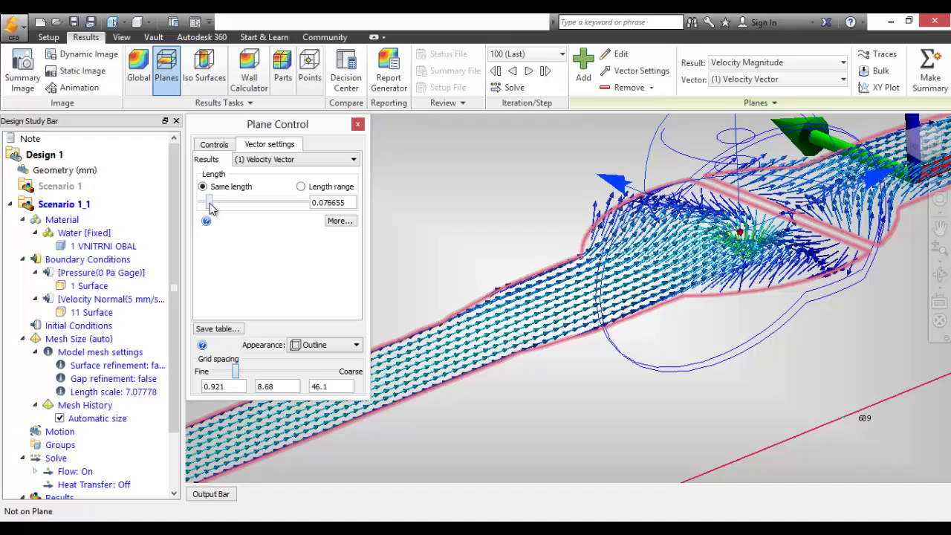
pyautogui.moveTo(211, 206); pyautogui.dragTo(227, 214)
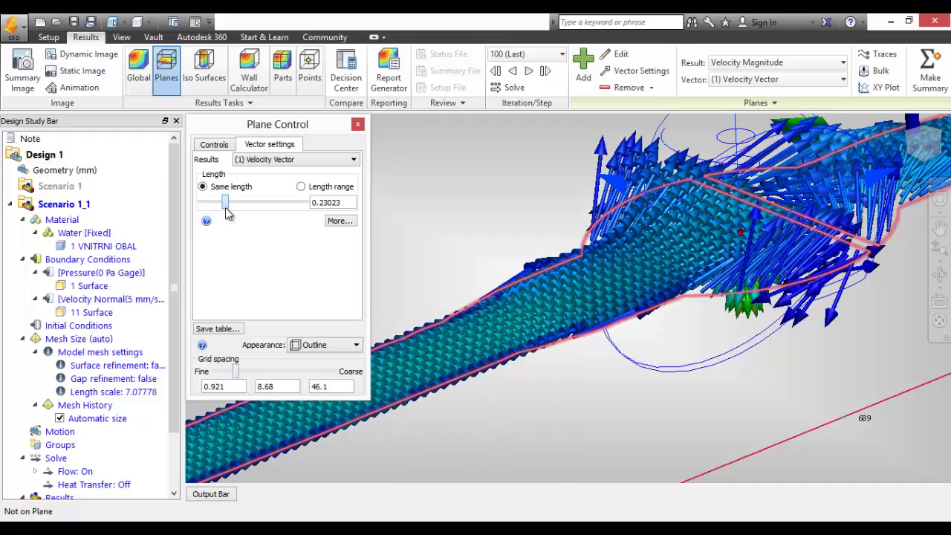
# Set the uniform vector length to 0.0610611 and refine the vector grid spacing to 6.4
pyautogui.moveTo(239, 373); pyautogui.dragTo(266, 371)
pyautogui.moveTo(228, 208); pyautogui.dragTo(207, 207)
pyautogui.moveTo(269, 370); pyautogui.dragTo(265, 376)
pyautogui.scroll(-5, 521, 273)
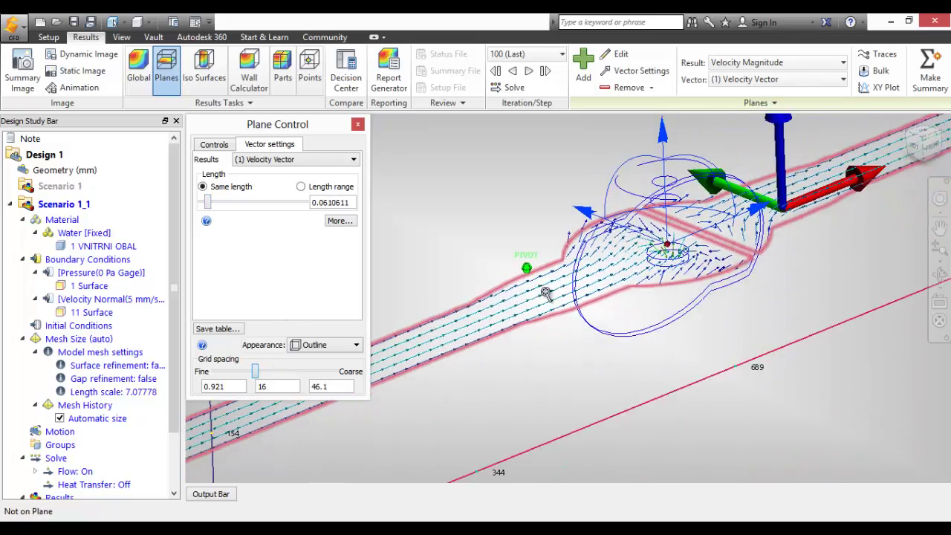
pyautogui.moveTo(258, 379); pyautogui.dragTo(234, 381)
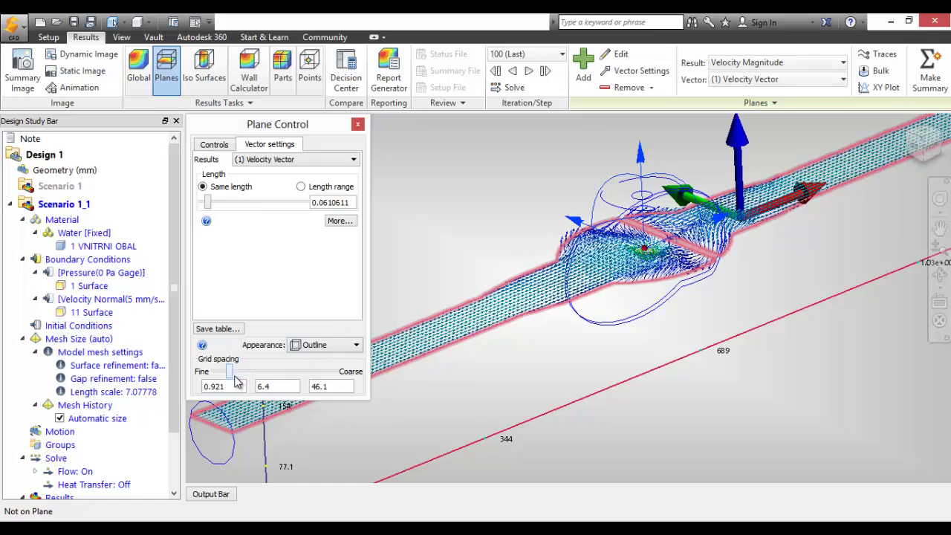
# Close the plane settings and align the vector plane normal to the Y axis
pyautogui.rightClick(549, 290)
pyautogui.click(544, 294)
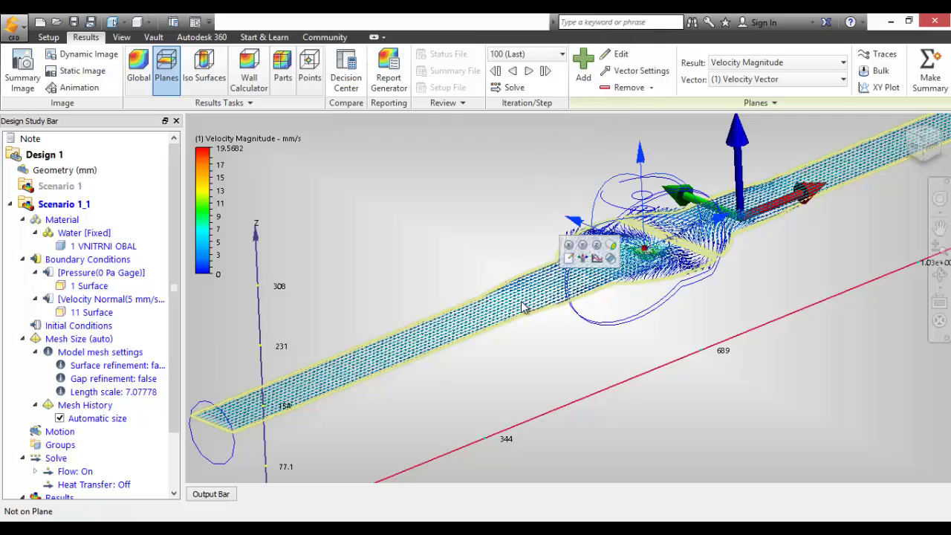
pyautogui.click(556, 267)
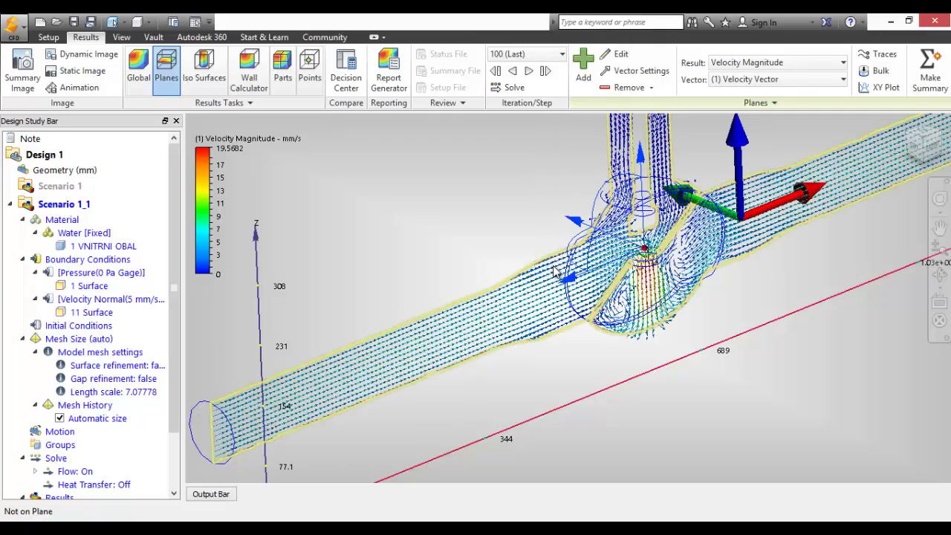
# Examine the velocity vectors around the valve seat and along both pipe sections
pyautogui.moveTo(600, 379)
pyautogui.keyDown('shift'); pyautogui.mouseDown(button='middle')
pyautogui.moveTo(548, 339)
pyautogui.moveTo(563, 367)
pyautogui.moveTo(604, 351)
pyautogui.mouseUp(button='middle'); pyautogui.keyUp('shift')
pyautogui.scroll(-1, 655, 315)
pyautogui.scroll(5, 653, 318)
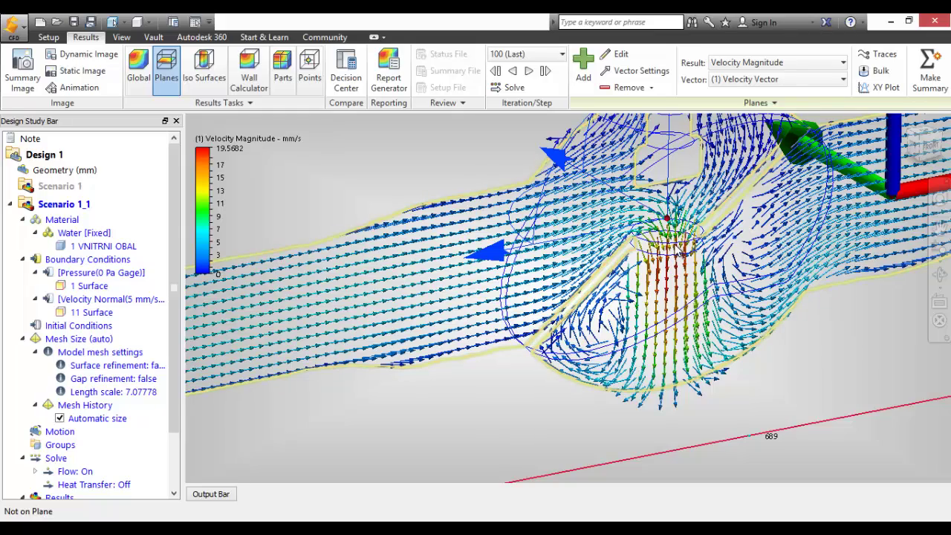
pyautogui.scroll(1, 682, 308)
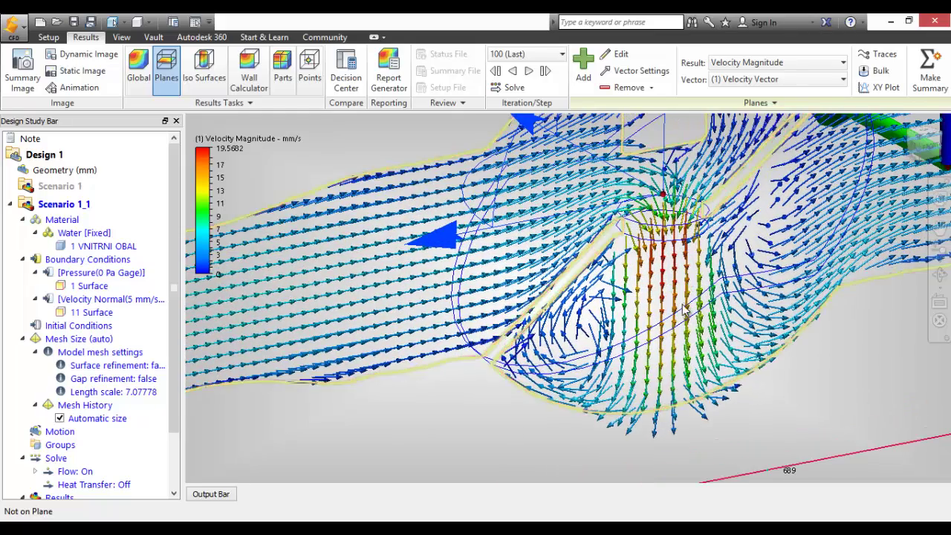
pyautogui.scroll(-5, 682, 301)
pyautogui.keyDown('shift'); pyautogui.moveTo(683, 297); pyautogui.dragTo(707, 280, button='middle'); pyautogui.keyUp('shift')
pyautogui.moveTo(546, 354); pyautogui.dragTo(748, 342, button='middle')
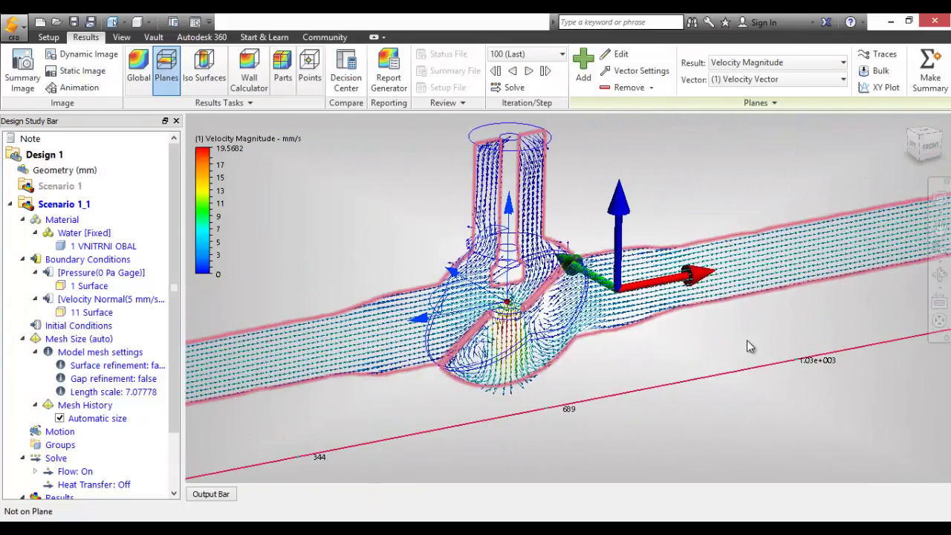
pyautogui.scroll(3, 746, 340)
pyautogui.scroll(-4, 614, 352)
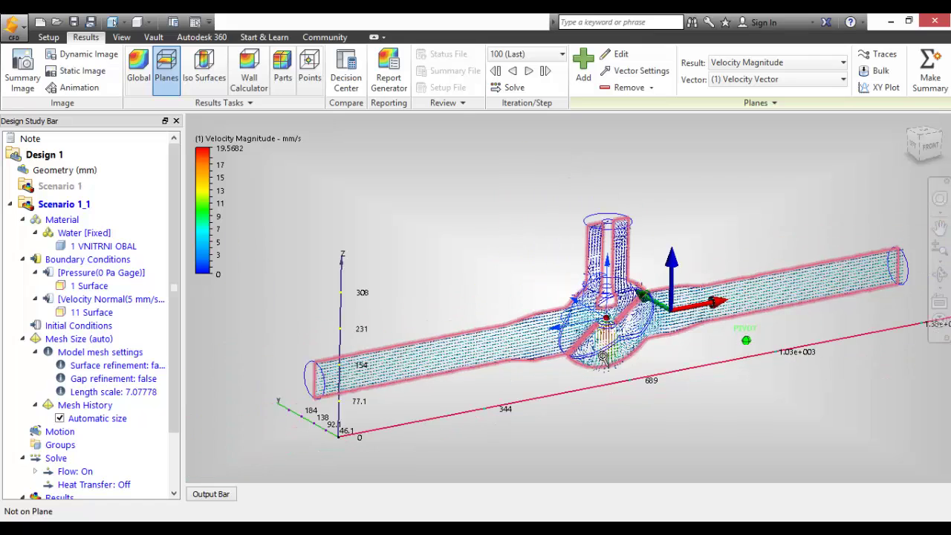
pyautogui.scroll(1, 582, 355)
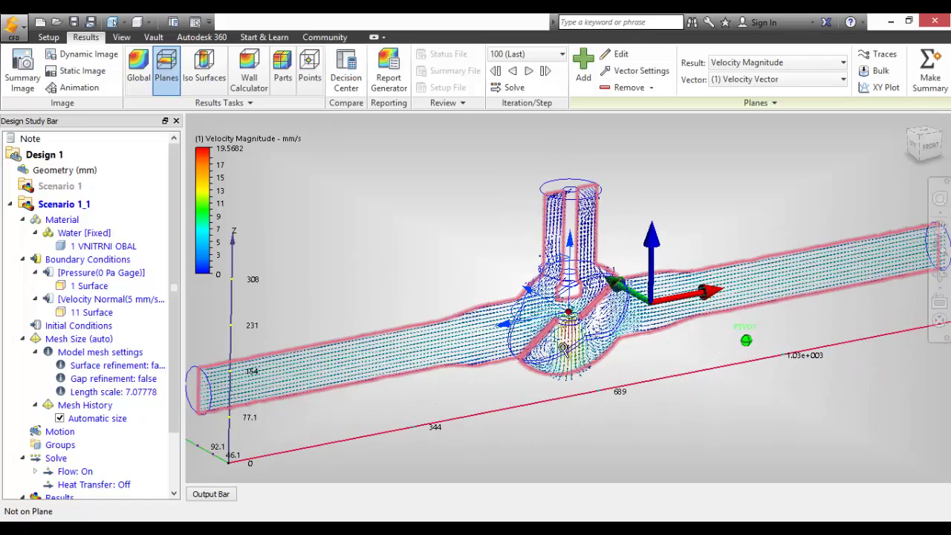
# Turn off the vector display by setting the plane's vector result to None
pyautogui.click(481, 333)
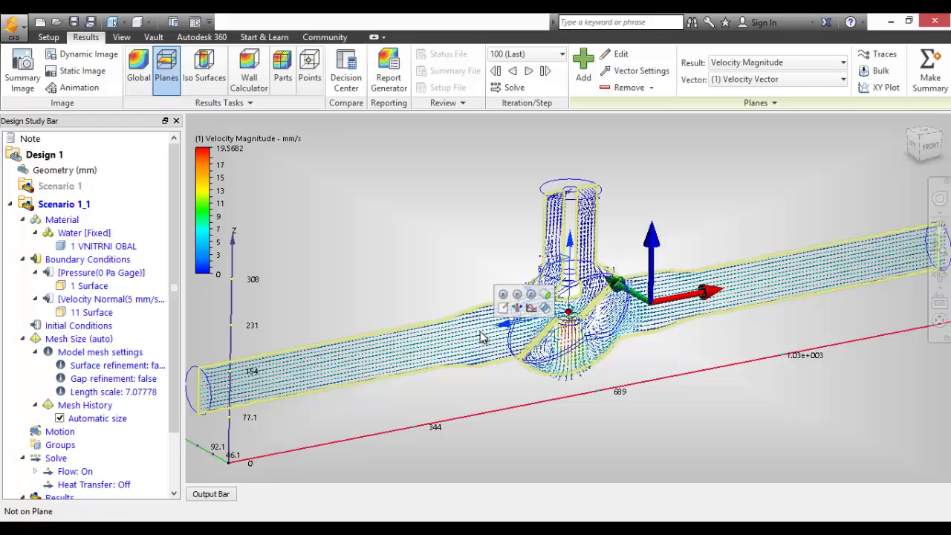
pyautogui.click(787, 63)
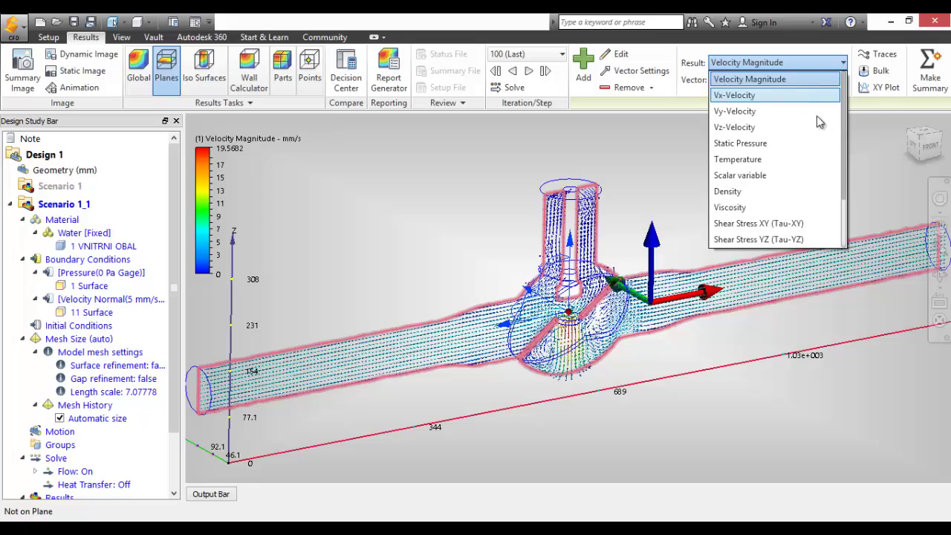
pyautogui.click(782, 78)
pyautogui.click(780, 78)
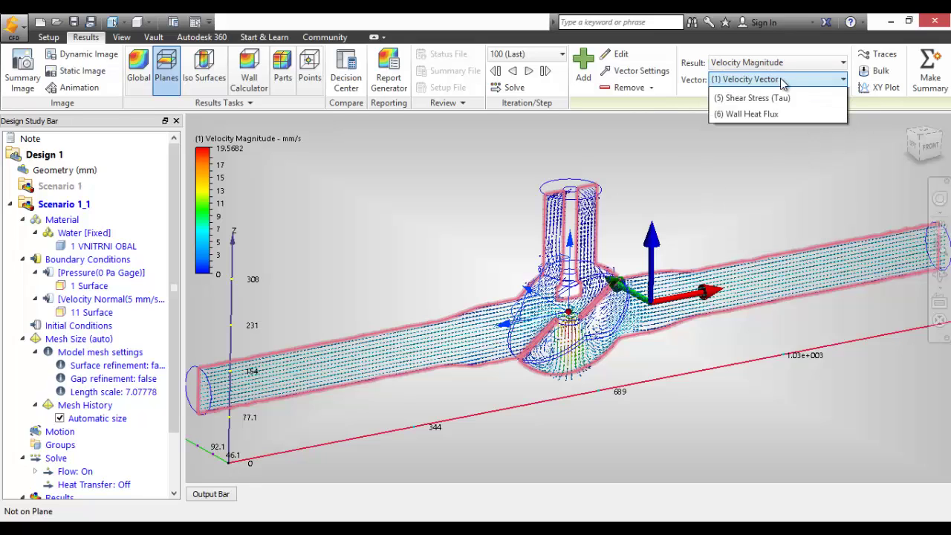
pyautogui.click(725, 95)
# Align the outline plane normal to the Z axis and shift it slightly down along Z
pyautogui.moveTo(528, 274); pyautogui.dragTo(627, 281, button='middle')
pyautogui.click(584, 275)
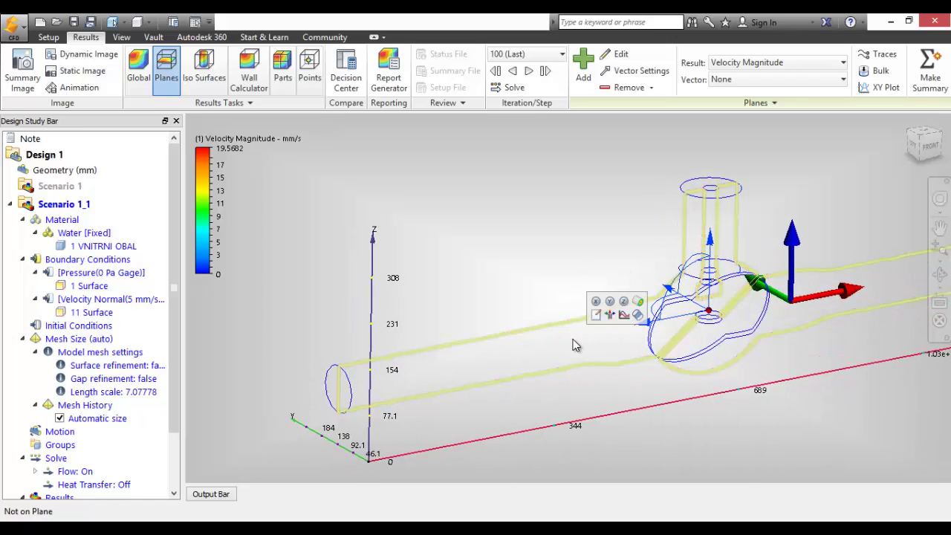
pyautogui.click(623, 302)
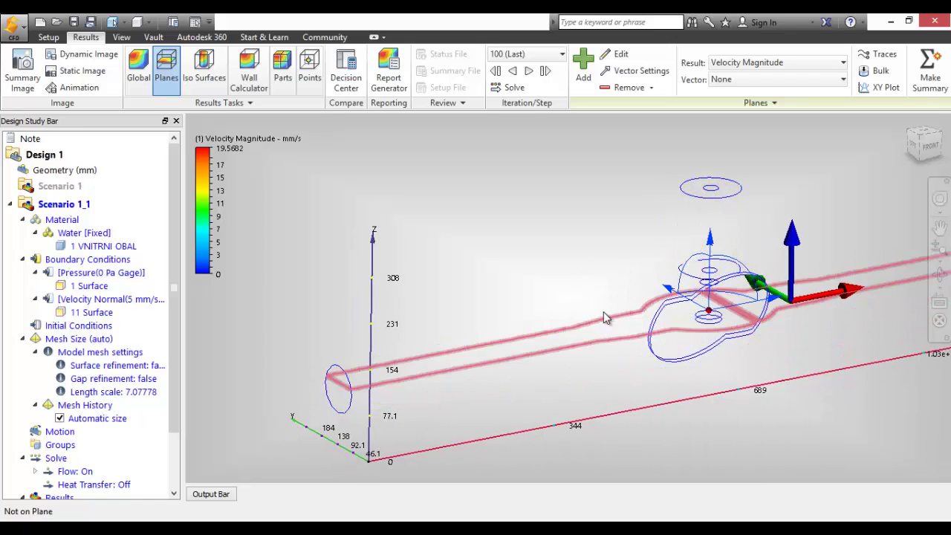
pyautogui.moveTo(557, 381); pyautogui.dragTo(615, 380, button='middle')
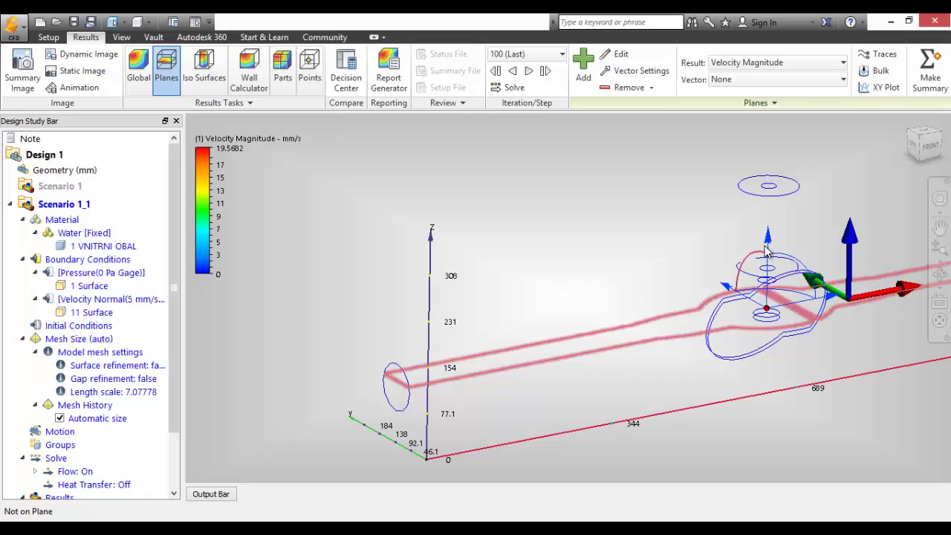
pyautogui.moveTo(766, 246); pyautogui.dragTo(760, 248)
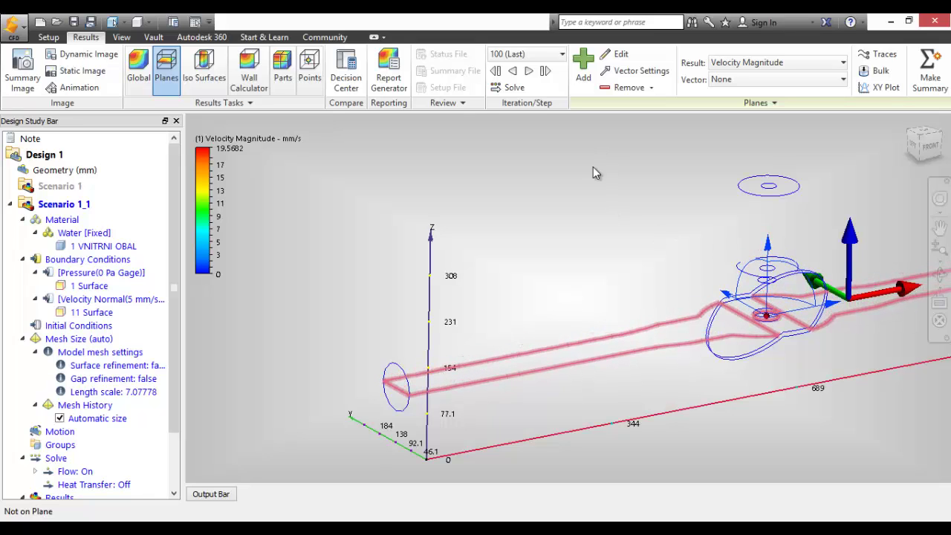
# Pick twelve seed points on the plane near the open end of the pipe and add them as a trace set
pyautogui.click(880, 54)
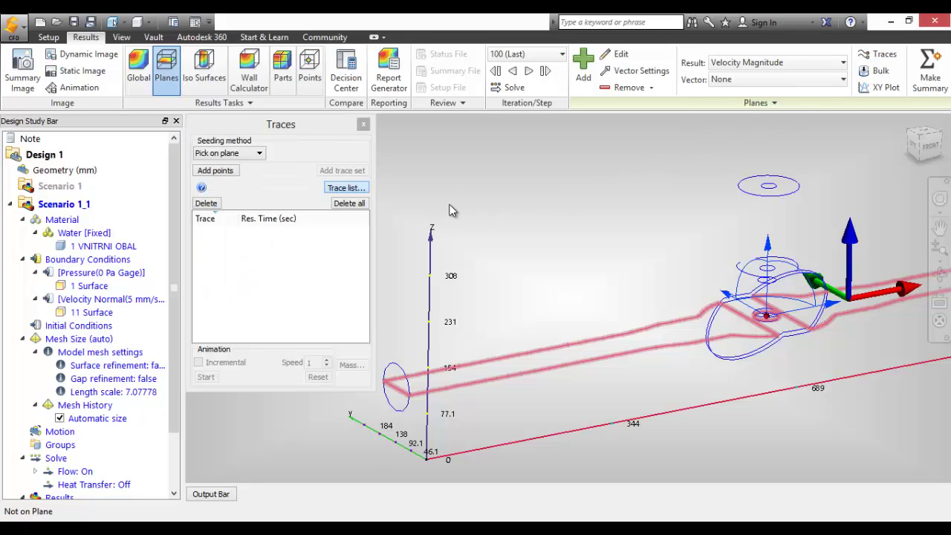
pyautogui.click(221, 172)
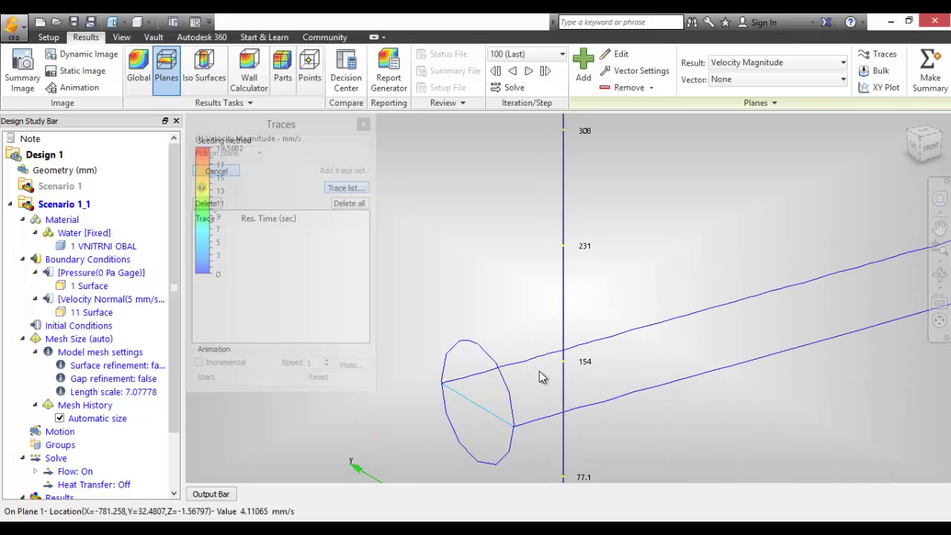
pyautogui.moveTo(643, 404); pyautogui.dragTo(622, 369, button='middle')
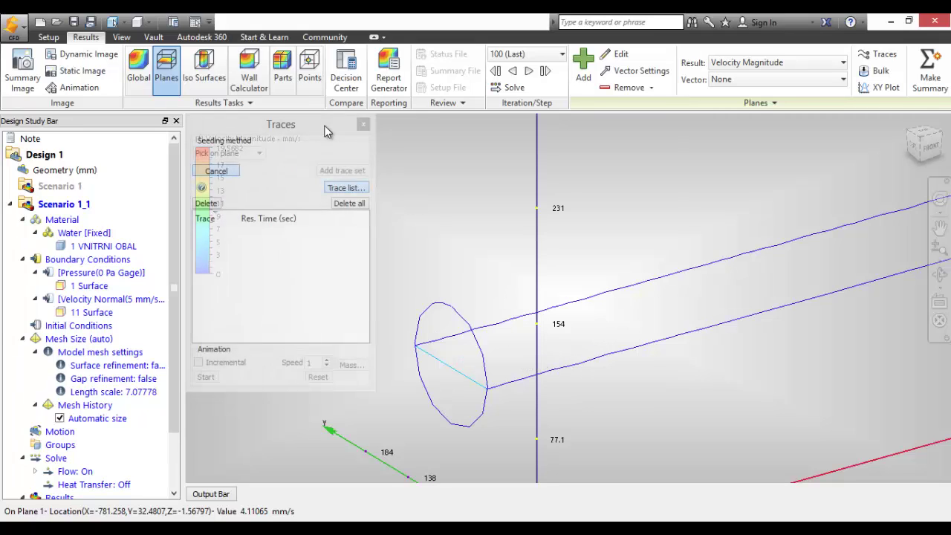
pyautogui.click(497, 347)
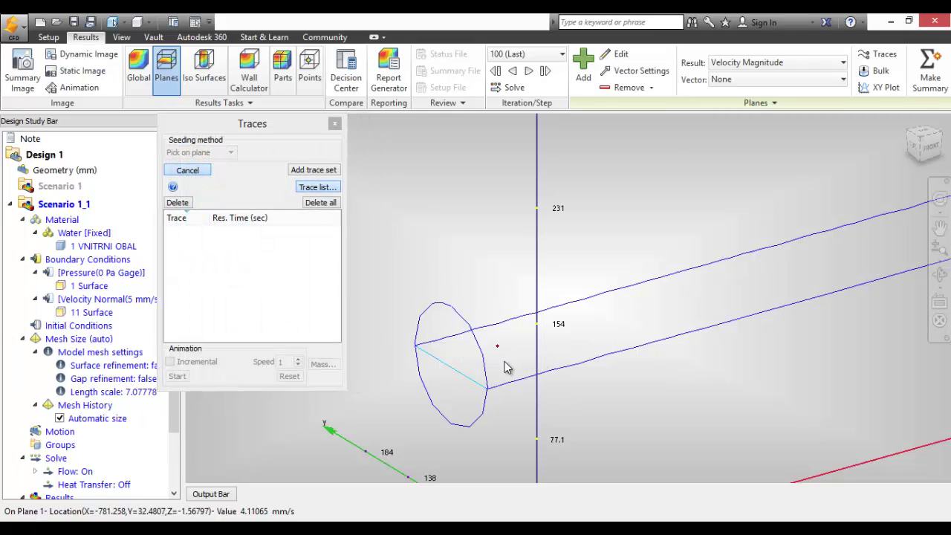
pyautogui.click(512, 356)
pyautogui.click(513, 345)
pyautogui.click(515, 335)
pyautogui.click(485, 332)
pyautogui.click(459, 348)
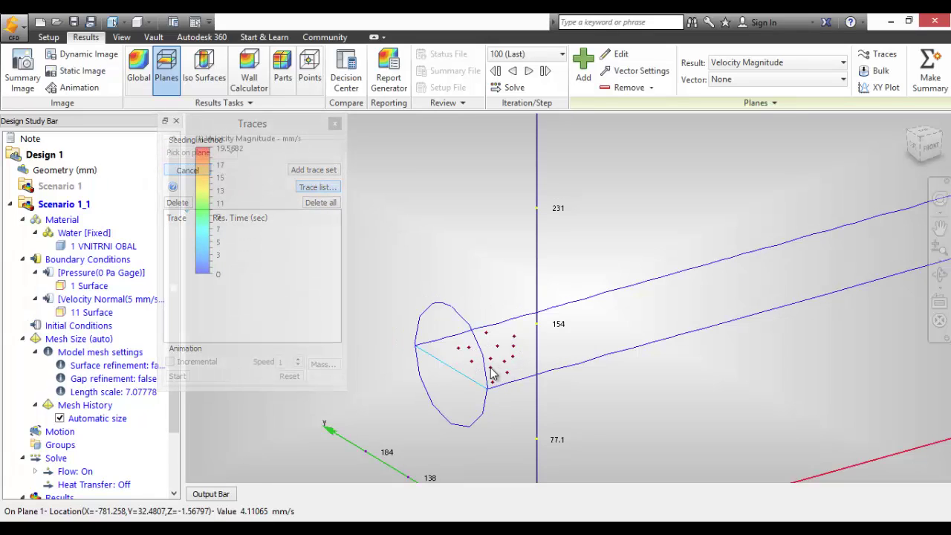
pyautogui.click(322, 170)
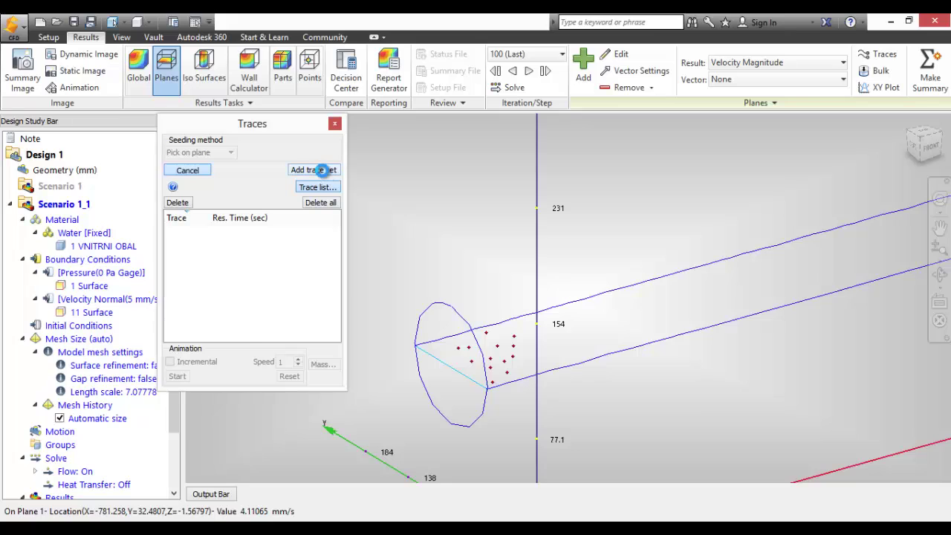
# Examine the flow traces running through the valve seat and along the pipe
pyautogui.scroll(-5, 503, 297)
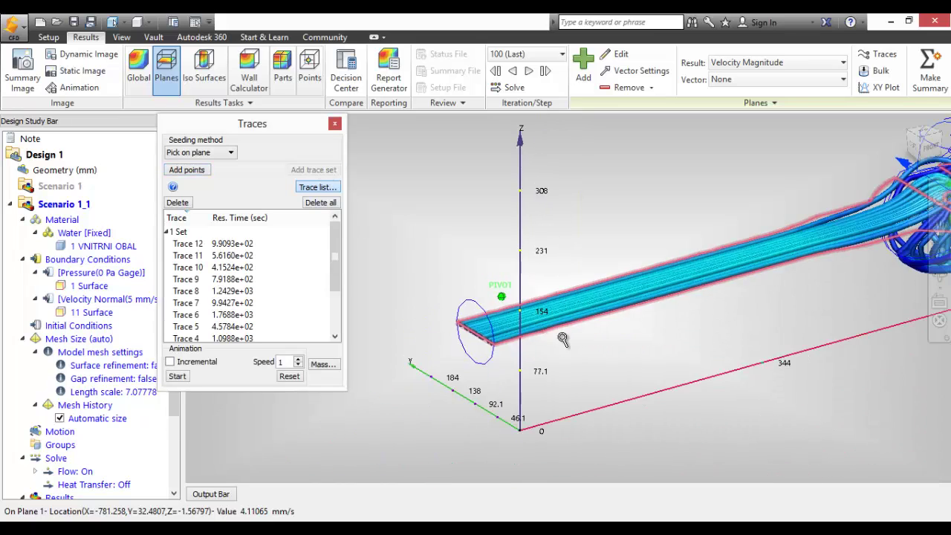
pyautogui.moveTo(618, 342); pyautogui.dragTo(561, 417, button='middle')
pyautogui.moveTo(668, 381)
pyautogui.keyDown('shift'); pyautogui.mouseDown(button='middle')
pyautogui.moveTo(636, 381)
pyautogui.moveTo(662, 378)
pyautogui.mouseUp(button='middle'); pyautogui.keyUp('shift')
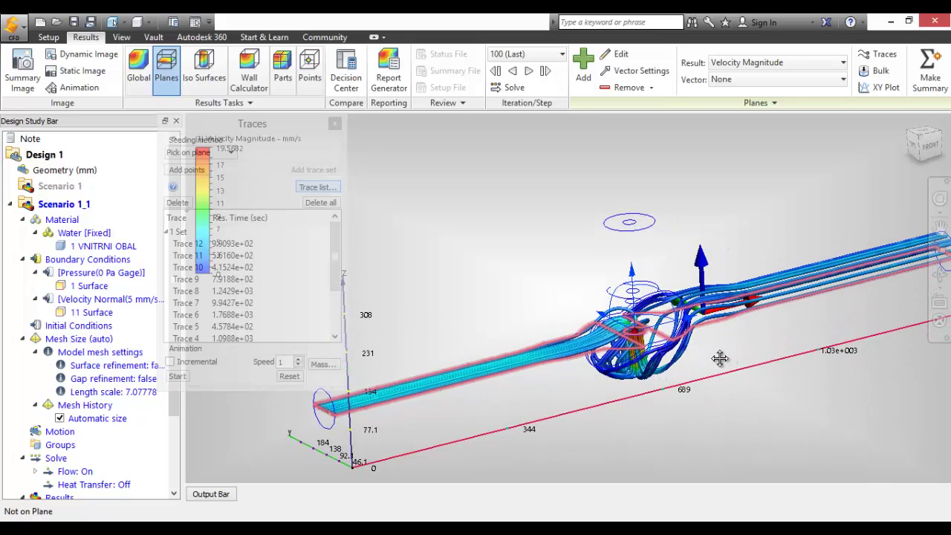
pyautogui.keyDown('shift'); pyautogui.moveTo(715, 356); pyautogui.dragTo(736, 334, button='middle'); pyautogui.keyUp('shift')
pyautogui.scroll(8, 635, 359)
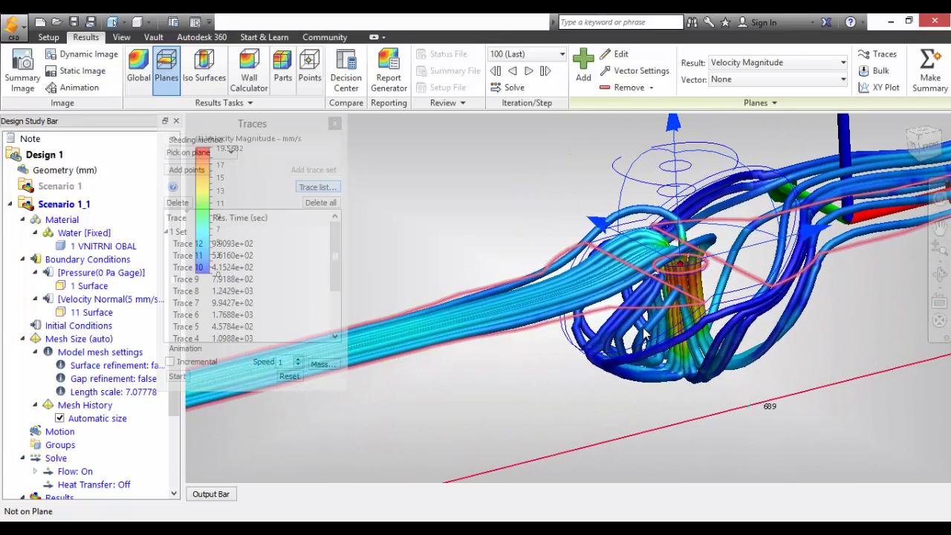
# Delete all existing traces and add a new trace set from four seed points picked on the plane at the pipe's open end
pyautogui.click(327, 202)
pyautogui.scroll(-6, 595, 312)
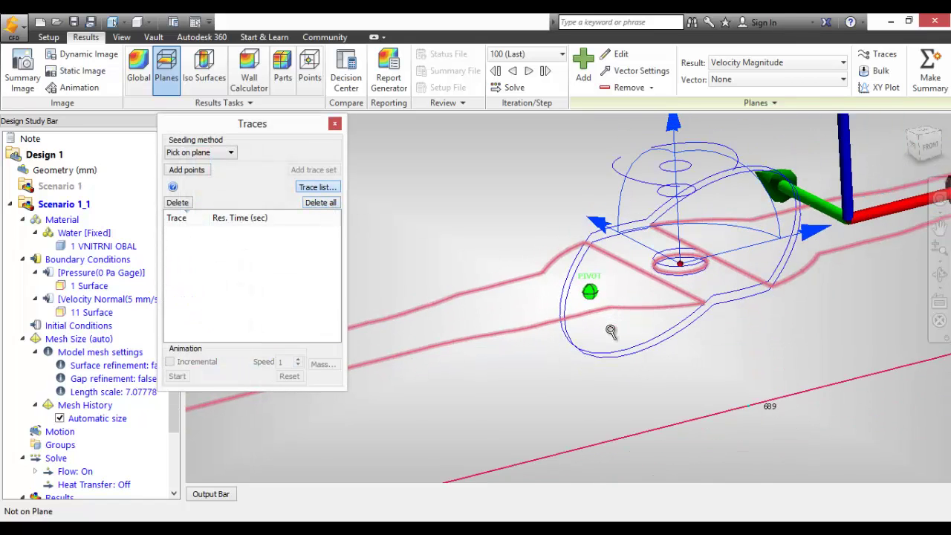
pyautogui.moveTo(454, 373); pyautogui.dragTo(758, 341, button='middle')
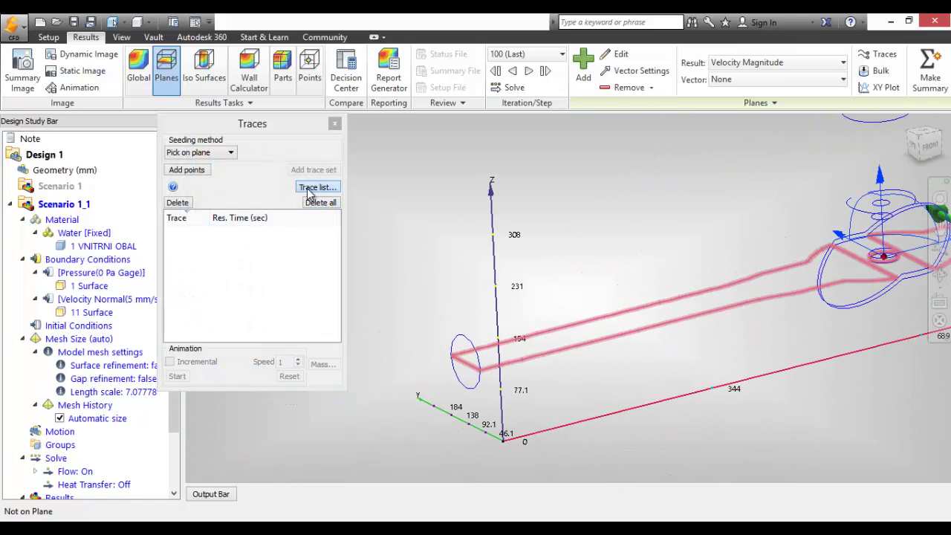
pyautogui.click(196, 173)
pyautogui.click(469, 358)
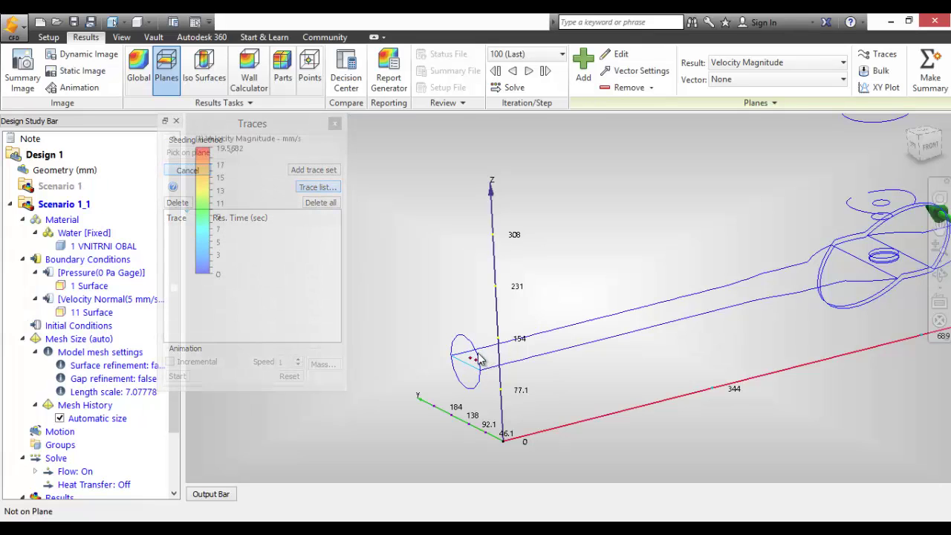
pyautogui.click(314, 170)
# Examine the four flow traces passing through the valve seat and along the pipe
pyautogui.moveTo(554, 353); pyautogui.dragTo(532, 386, button='middle')
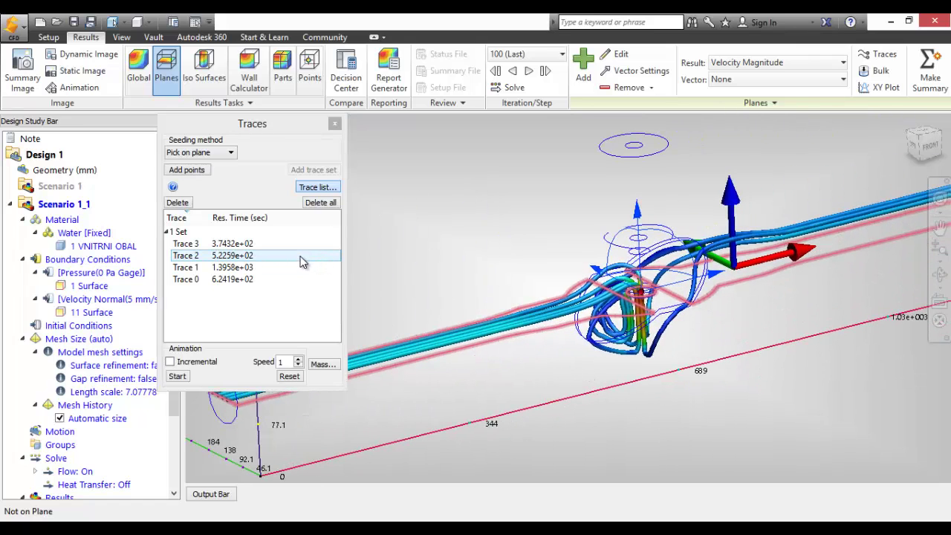
pyautogui.moveTo(524, 363)
pyautogui.keyDown('shift'); pyautogui.mouseDown(button='middle')
pyautogui.moveTo(487, 342)
pyautogui.moveTo(393, 336)
pyautogui.moveTo(515, 349)
pyautogui.moveTo(660, 383)
pyautogui.moveTo(568, 342)
pyautogui.moveTo(542, 376)
pyautogui.moveTo(558, 391)
pyautogui.moveTo(668, 364)
pyautogui.moveTo(561, 391)
pyautogui.moveTo(509, 439)
pyautogui.moveTo(629, 332)
pyautogui.moveTo(614, 420)
pyautogui.mouseUp(button='middle'); pyautogui.keyUp('shift')
pyautogui.scroll(5, 581, 400)
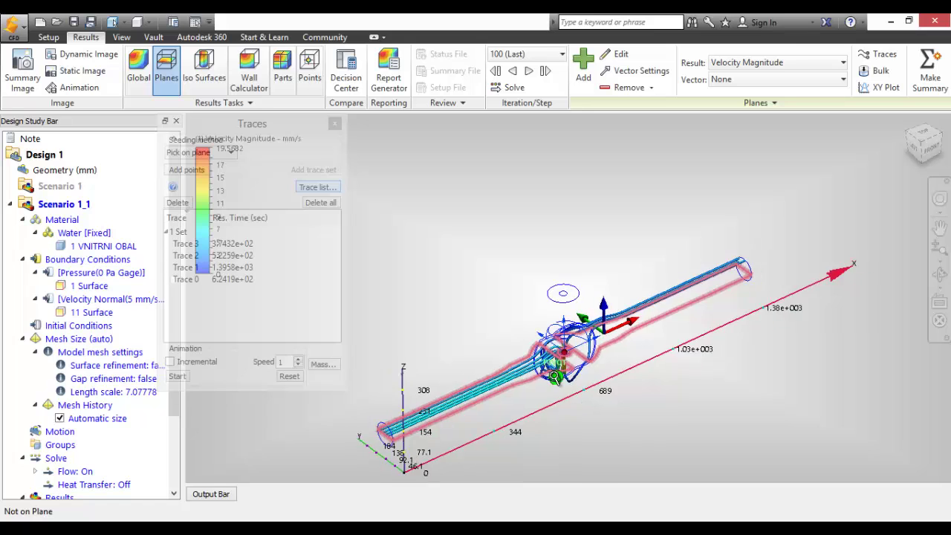
pyautogui.scroll(2, 554, 374)
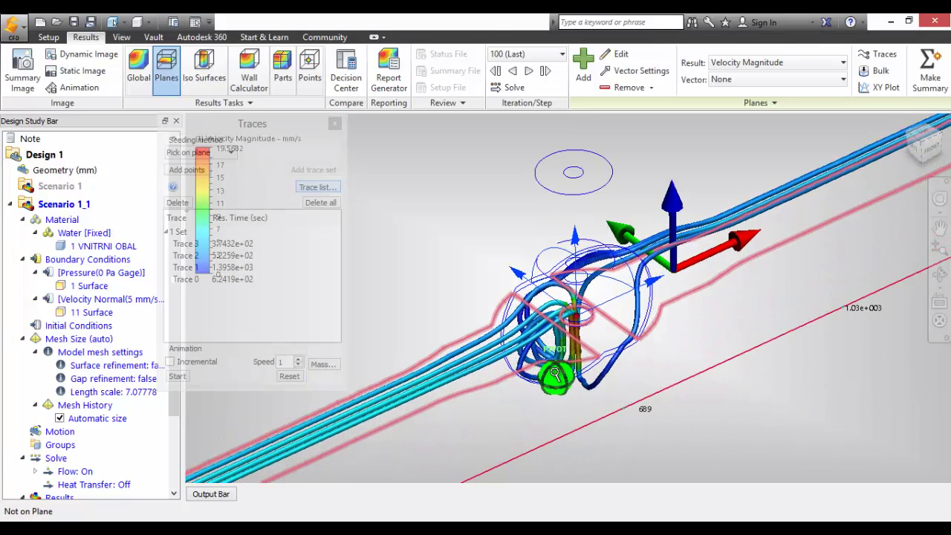
# Delete all traces and add a new result plane through the valve body
pyautogui.click(327, 204)
pyautogui.scroll(-5, 633, 311)
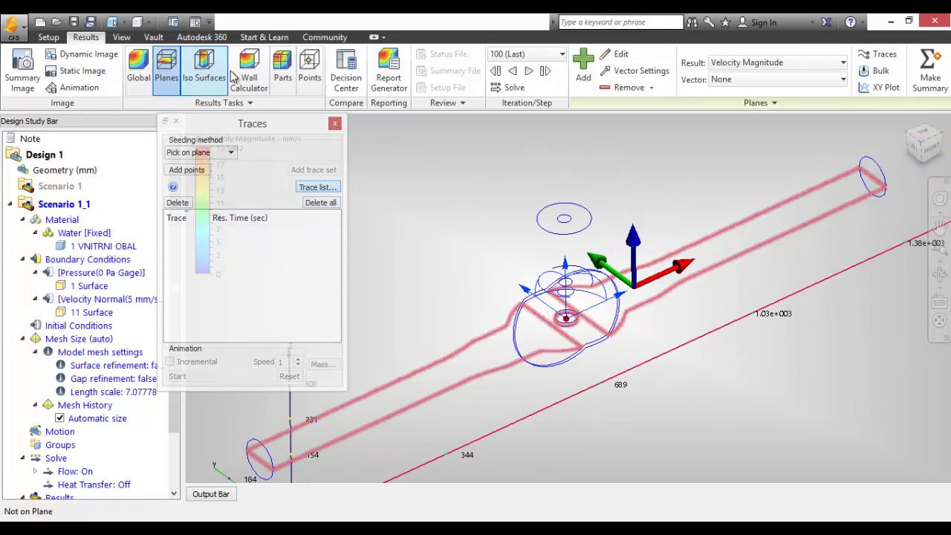
pyautogui.click(583, 66)
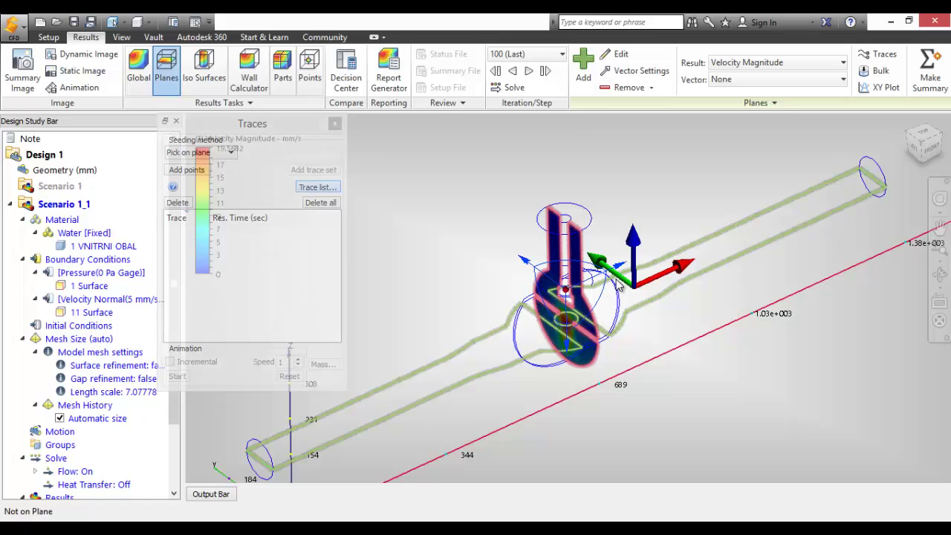
# Shift the new plane along X from the valve body to a cross-section in the straight pipe near its far end
pyautogui.moveTo(624, 274); pyautogui.dragTo(832, 195)
pyautogui.moveTo(796, 287)
pyautogui.mouseDown(button='middle')
pyautogui.moveTo(617, 386)
pyautogui.moveTo(622, 350)
pyautogui.moveTo(614, 379)
pyautogui.mouseUp(button='middle')
pyautogui.scroll(-1, 615, 380)
pyautogui.scroll(4, 614, 380)
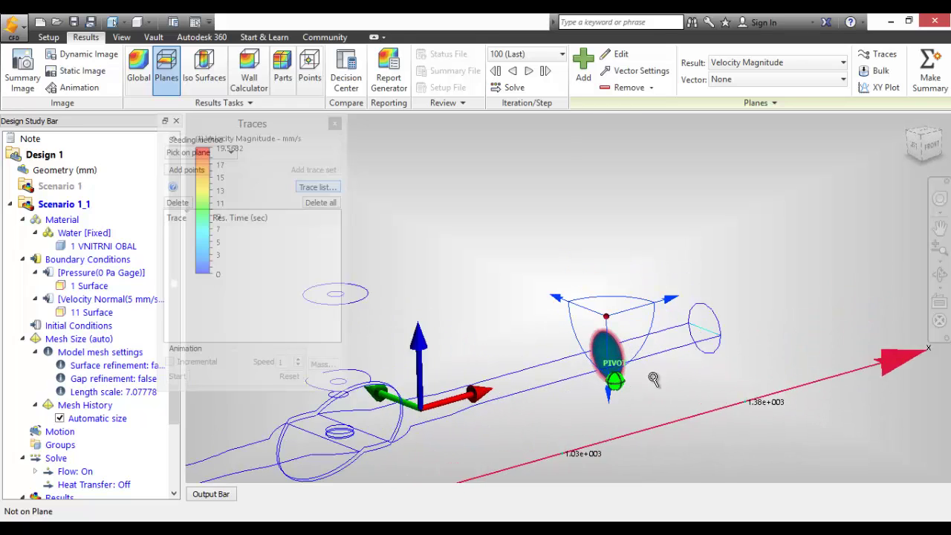
pyautogui.scroll(2, 664, 381)
pyautogui.moveTo(695, 378); pyautogui.dragTo(589, 335, button='middle')
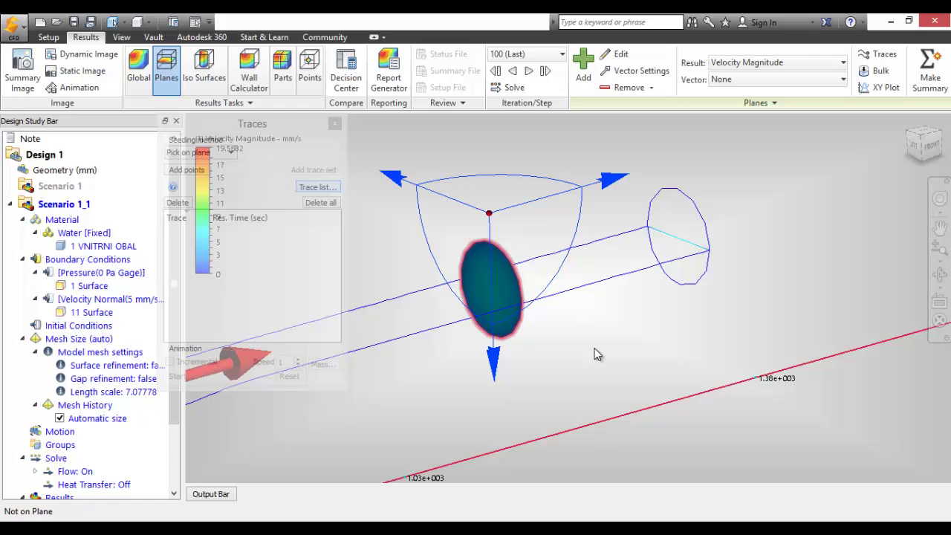
# Open the bulk results for the cross-section plane and select Volume Flow in l/min and Velocities in mm/s
pyautogui.moveTo(514, 282)
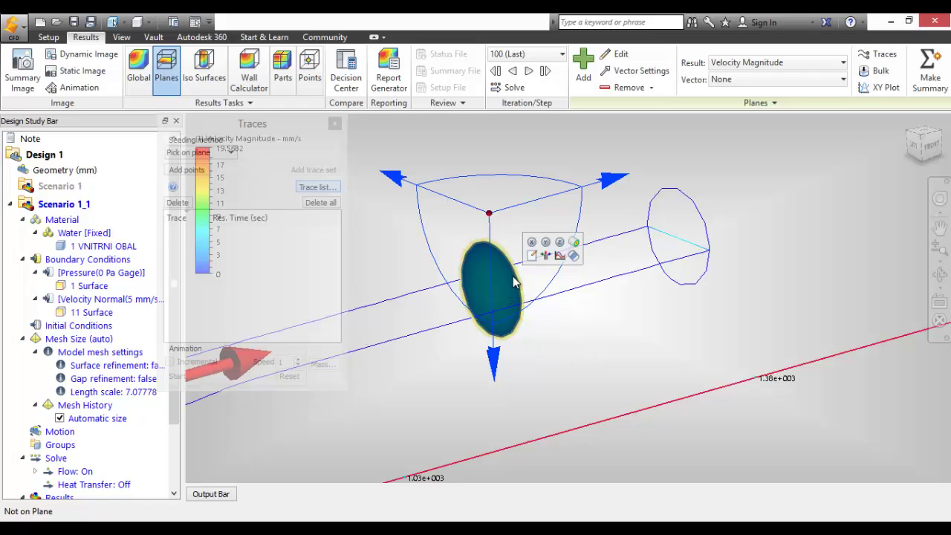
pyautogui.click(574, 256)
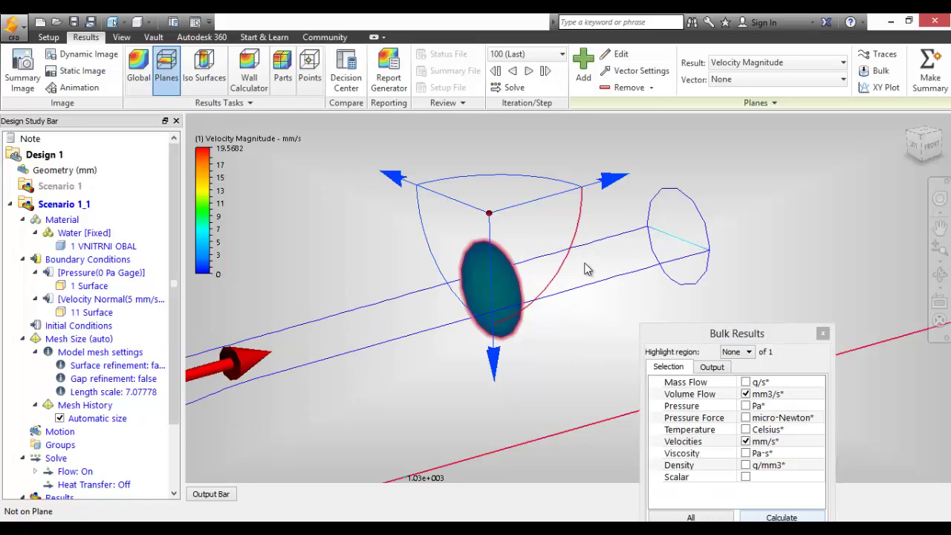
pyautogui.moveTo(761, 339); pyautogui.dragTo(718, 204)
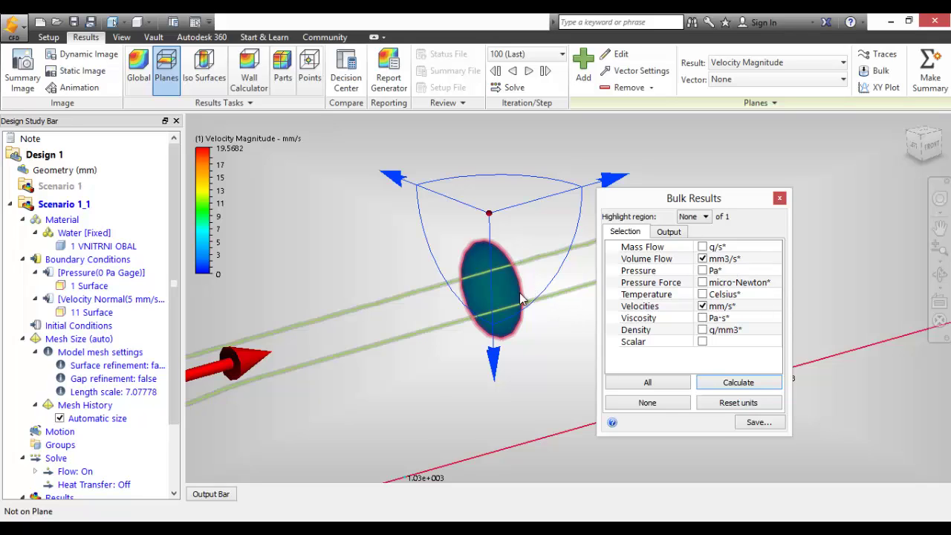
pyautogui.click(702, 306)
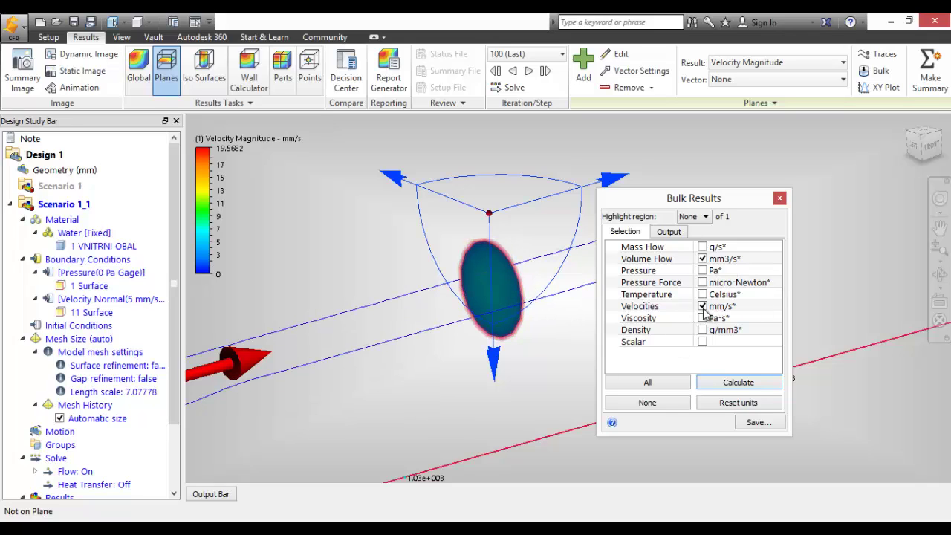
pyautogui.click(702, 259)
pyautogui.click(702, 258)
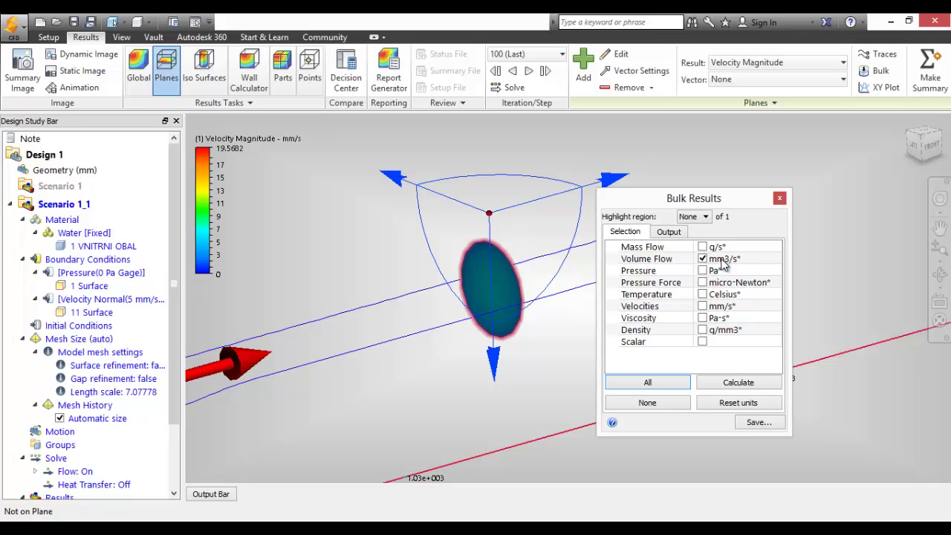
pyautogui.click(720, 260)
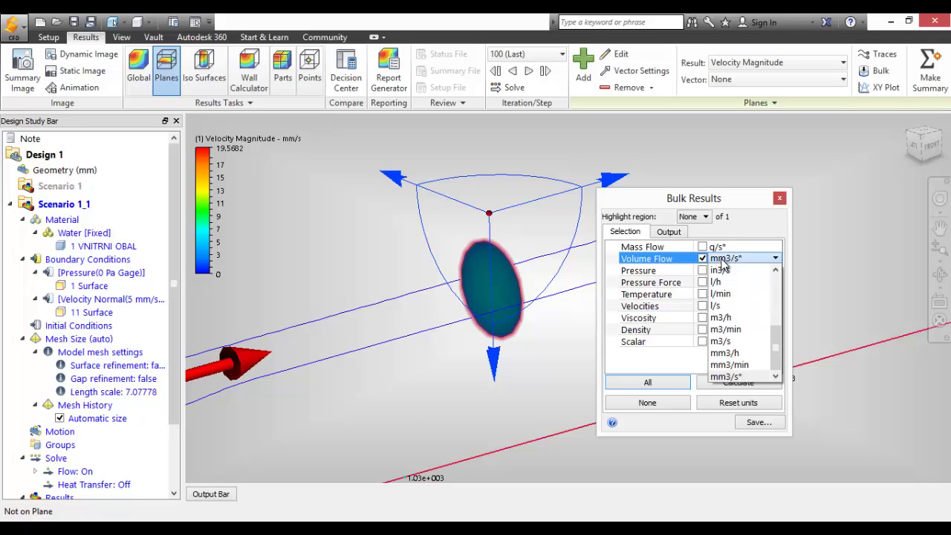
pyautogui.click(750, 294)
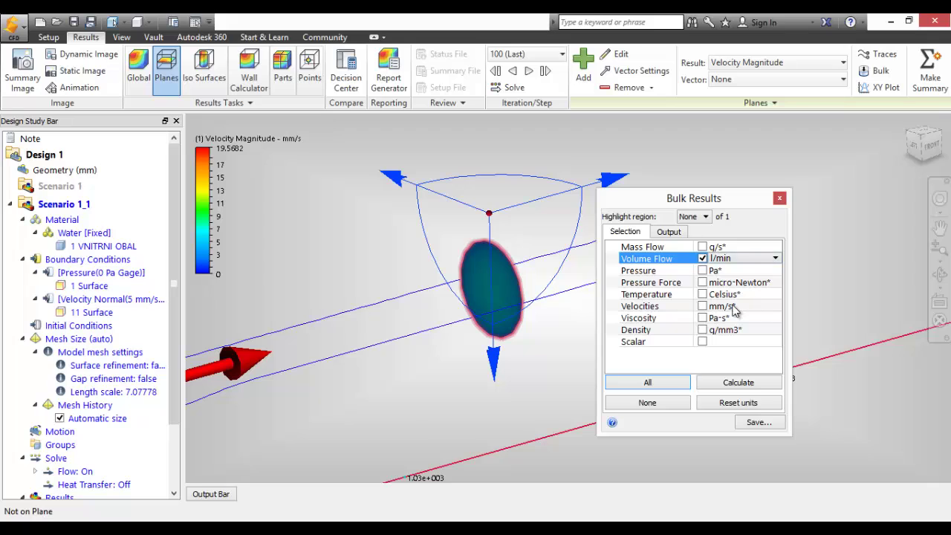
pyautogui.click(702, 306)
pyautogui.click(722, 307)
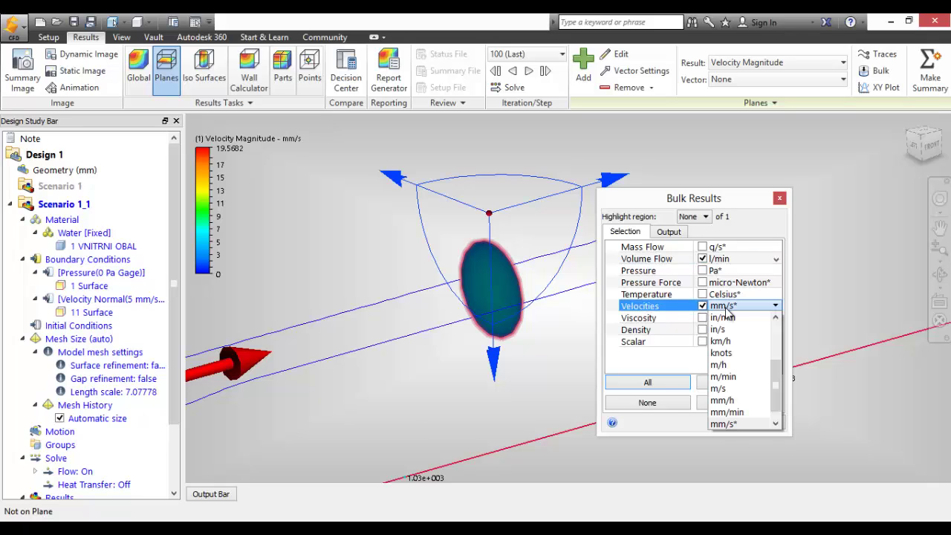
pyautogui.click(725, 306)
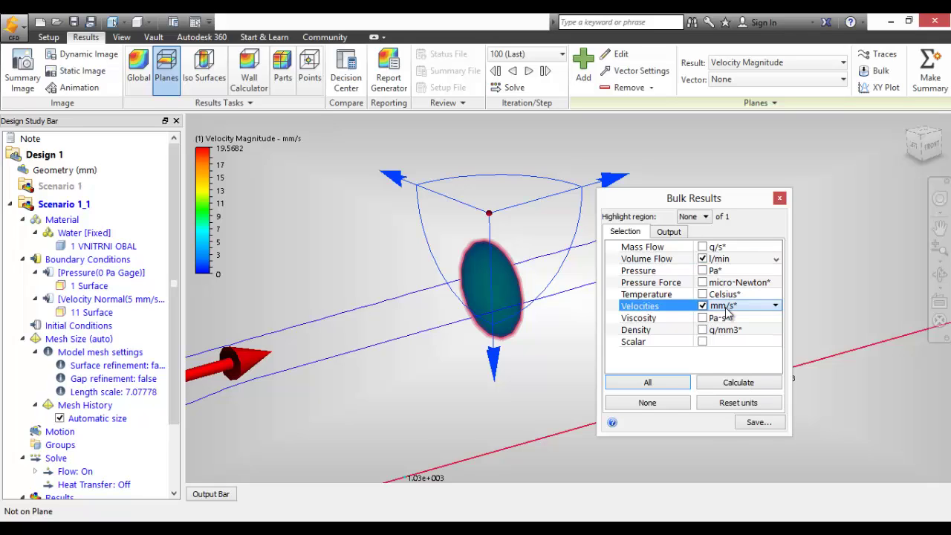
# Calculate the bulk results for the plane, read its area, volumetric flow rate and velocity components, and close the results
pyautogui.click(743, 383)
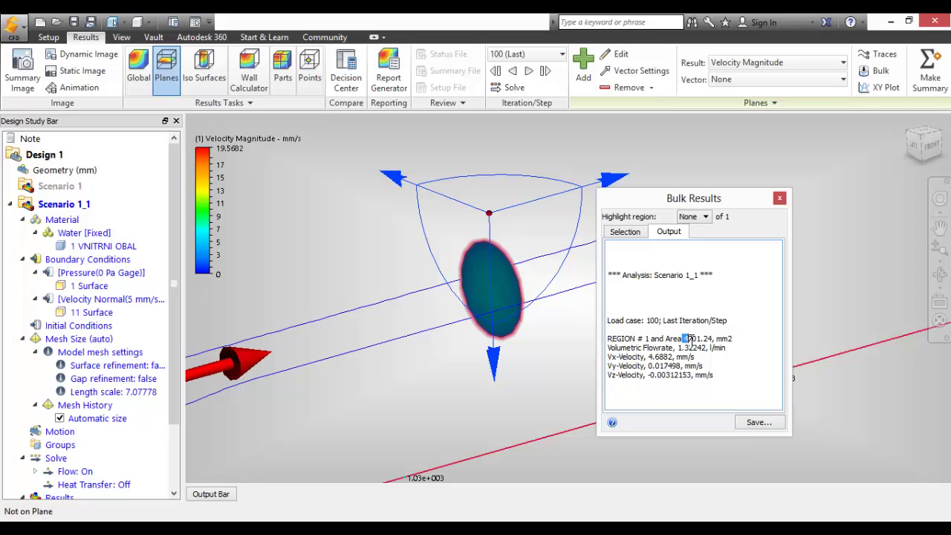
pyautogui.moveTo(697, 340); pyautogui.dragTo(756, 346)
pyautogui.click(722, 342)
pyautogui.moveTo(518, 396); pyautogui.dragTo(588, 359, button='middle')
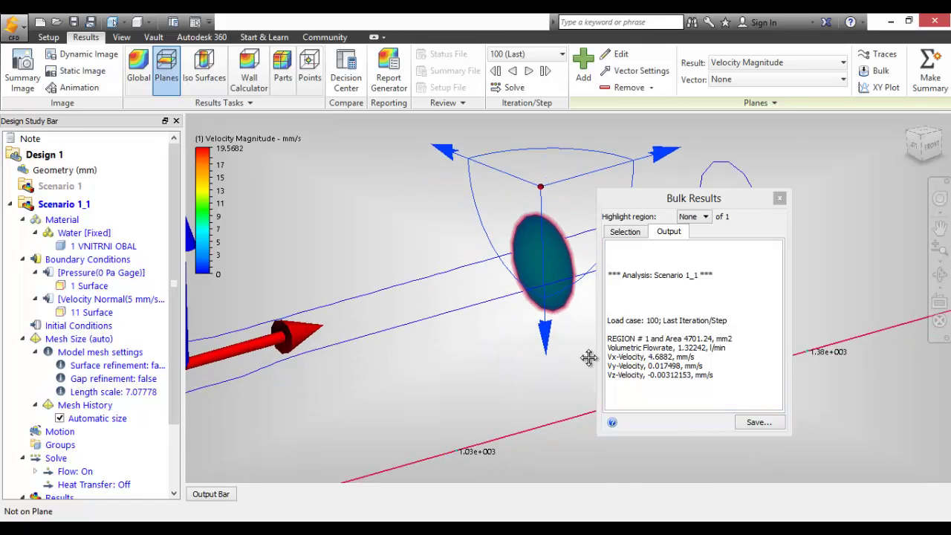
pyautogui.scroll(1, 588, 358)
pyautogui.scroll(-2, 583, 361)
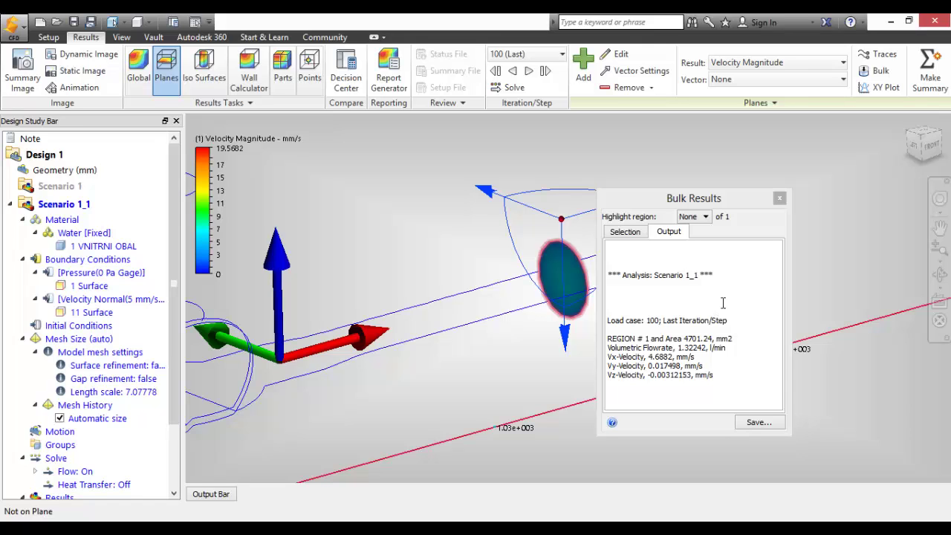
pyautogui.click(780, 198)
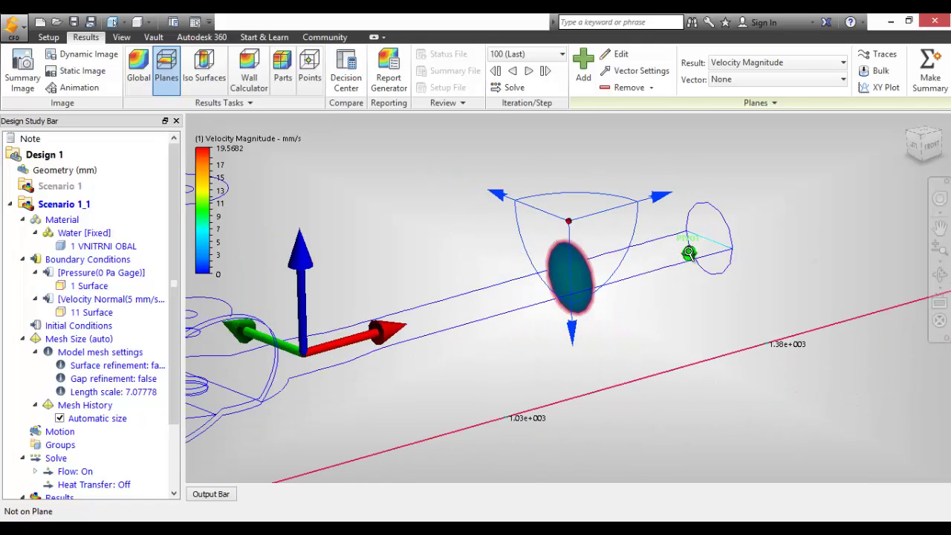
# Shift the cross-section plane along X back toward the valve body and inspect the velocity there
pyautogui.scroll(-5, 689, 254)
pyautogui.scroll(-3, 556, 361)
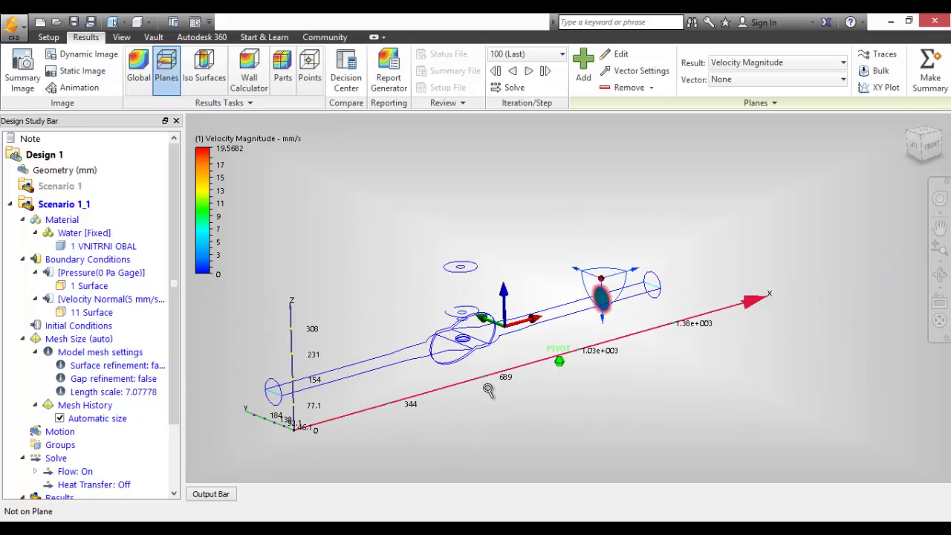
pyautogui.moveTo(487, 389)
pyautogui.keyDown('shift'); pyautogui.mouseDown(button='middle')
pyautogui.moveTo(459, 379)
pyautogui.moveTo(473, 393)
pyautogui.mouseUp(button='middle'); pyautogui.keyUp('shift')
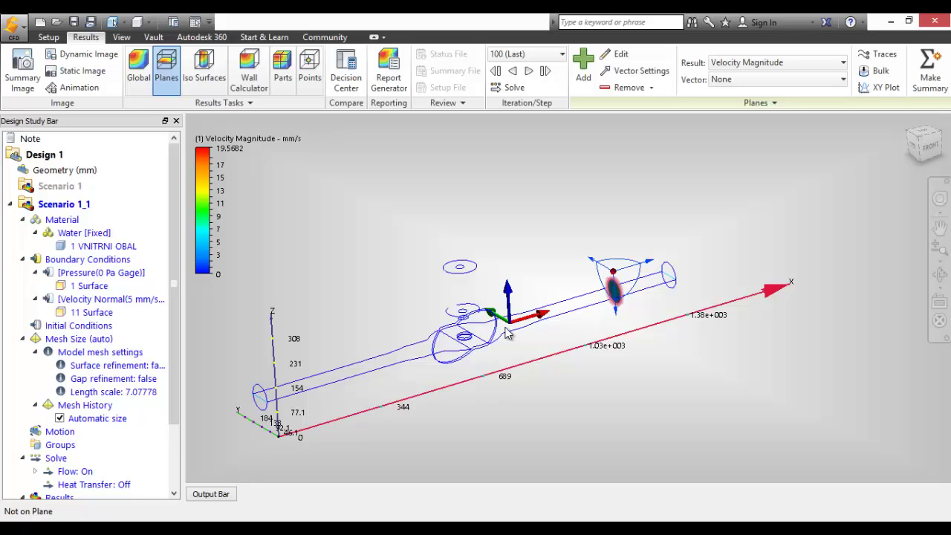
pyautogui.moveTo(630, 273); pyautogui.dragTo(530, 301)
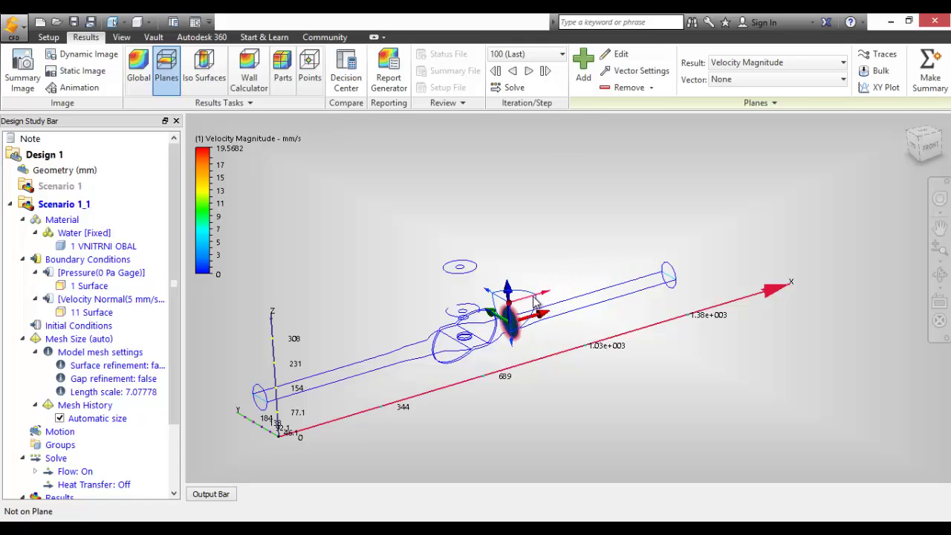
pyautogui.scroll(-1, 514, 323)
pyautogui.scroll(3, 515, 325)
pyautogui.scroll(3, 516, 324)
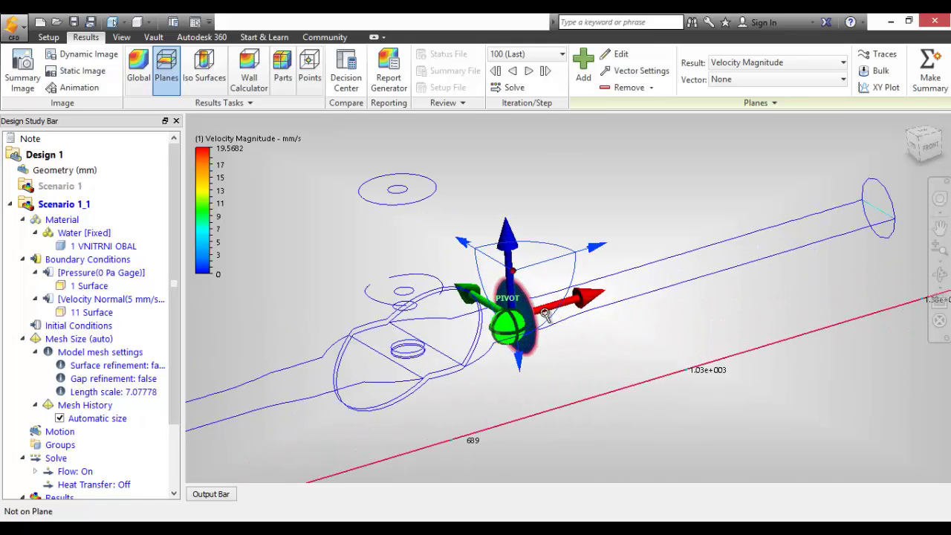
pyautogui.scroll(3, 548, 312)
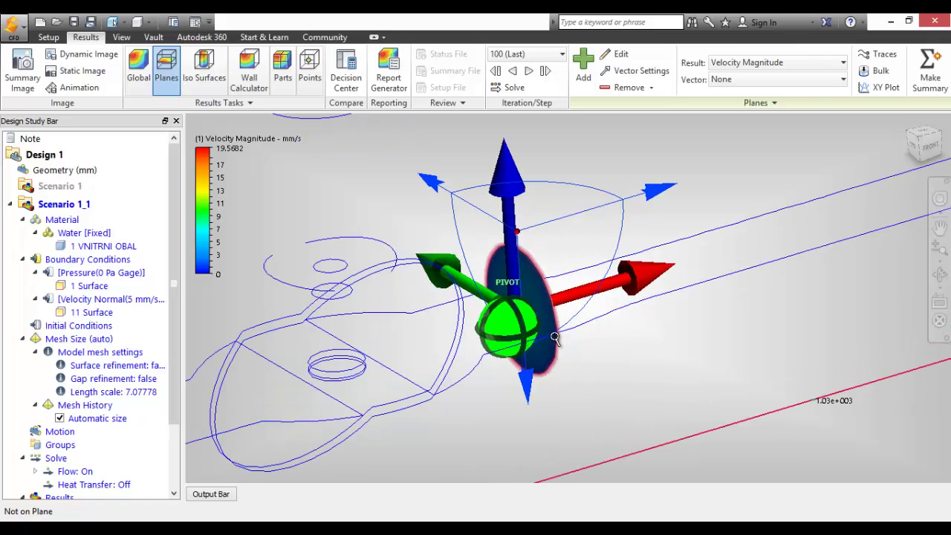
# Move the plane back out along the pipe and align it normal to the Y axis to show the lengthwise velocity section
pyautogui.moveTo(670, 198); pyautogui.dragTo(811, 162)
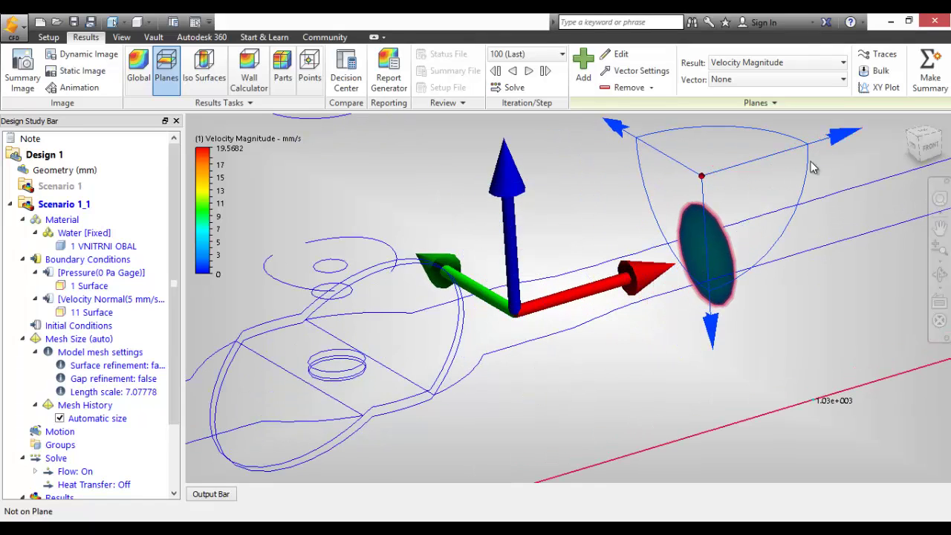
pyautogui.click(719, 239)
pyautogui.click(753, 202)
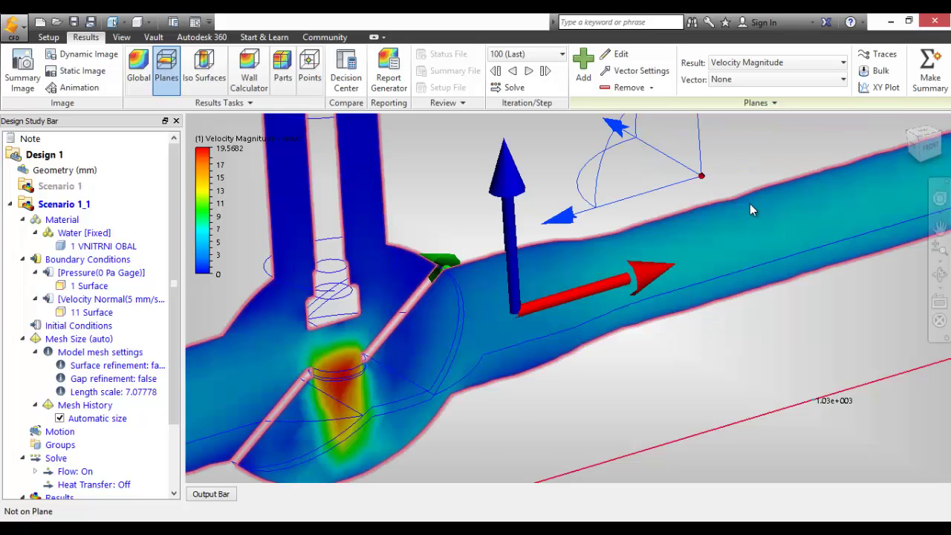
pyautogui.moveTo(690, 264); pyautogui.dragTo(691, 288, button='middle')
pyautogui.scroll(-5, 691, 289)
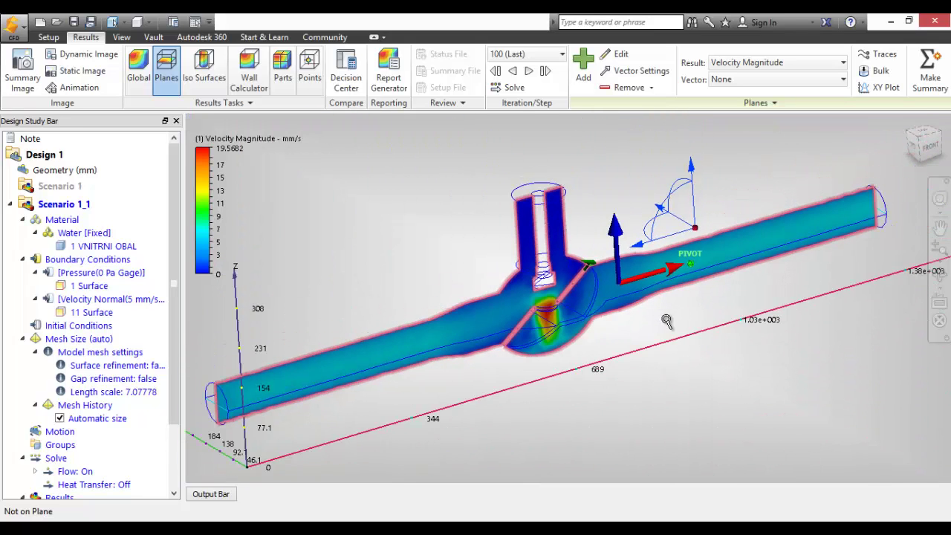
pyautogui.keyDown('shift'); pyautogui.moveTo(630, 364); pyautogui.dragTo(575, 382, button='middle'); pyautogui.keyUp('shift')
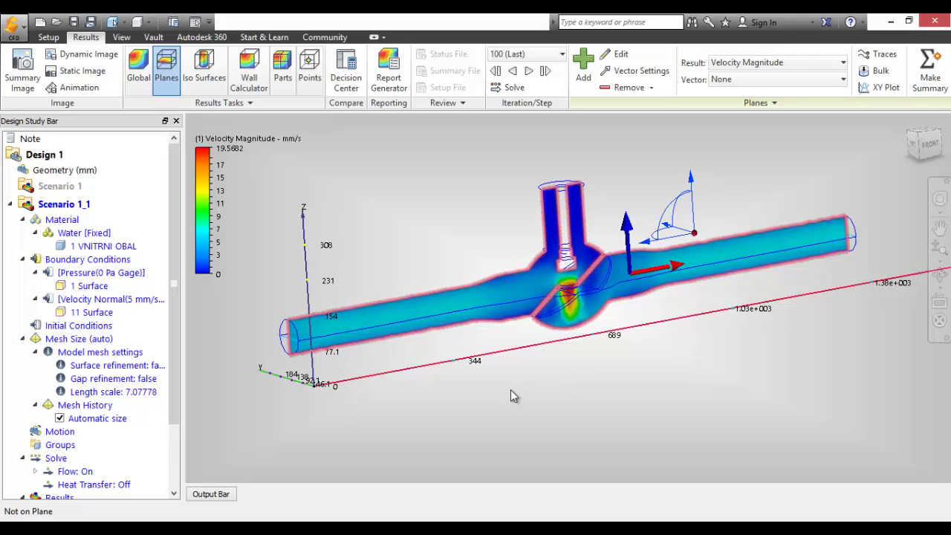
pyautogui.click(48, 36)
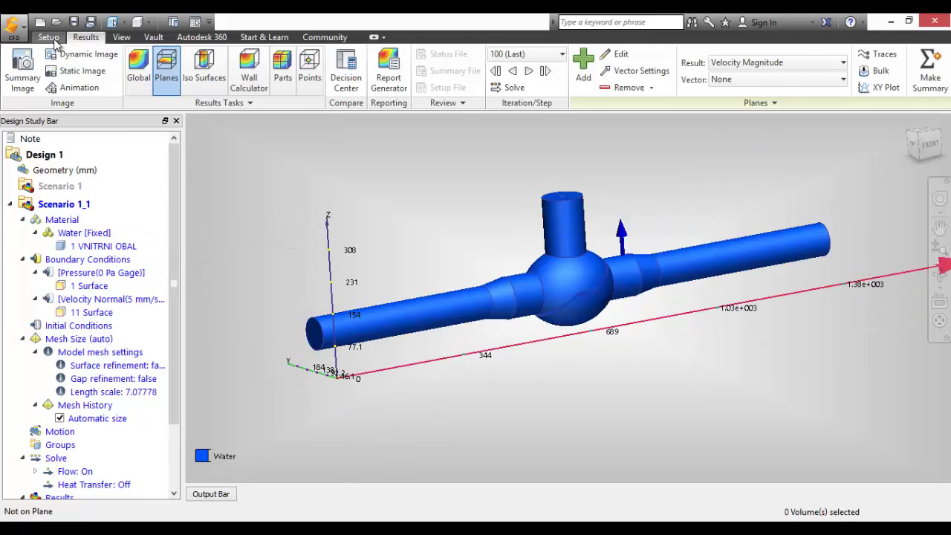
pyautogui.keyDown('shift'); pyautogui.moveTo(476, 275); pyautogui.dragTo(505, 258, button='middle'); pyautogui.keyUp('shift')
pyautogui.click(84, 39)
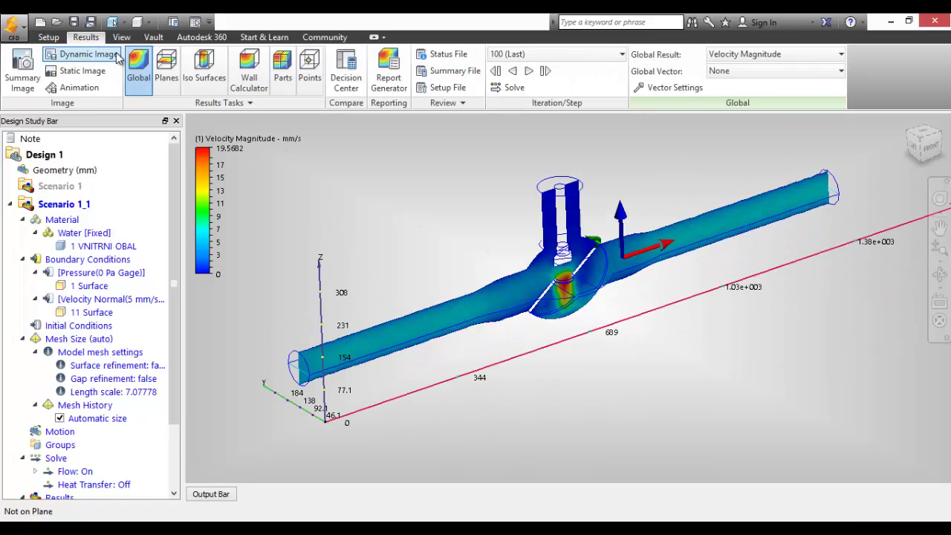
# Return to the model setup display and give the water volume a transparent visual style
pyautogui.click(59, 39)
pyautogui.click(128, 39)
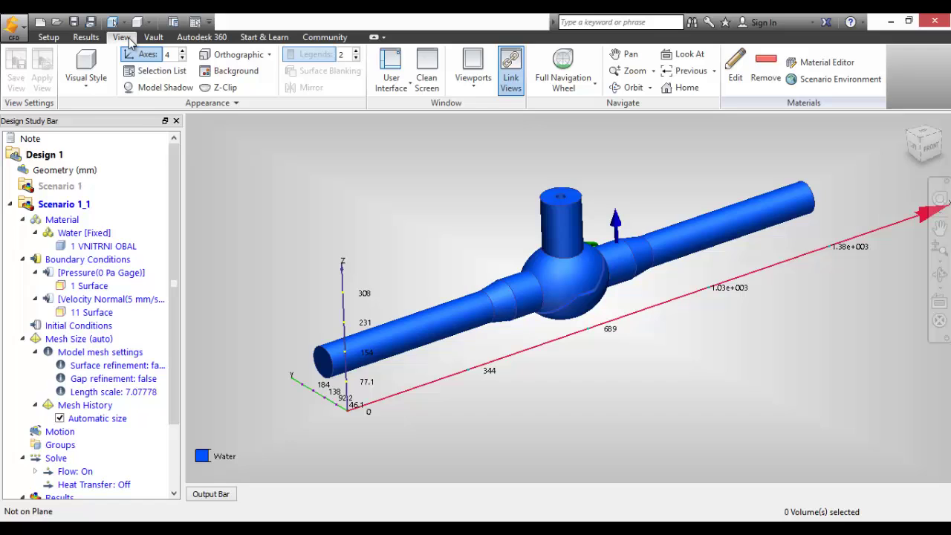
pyautogui.click(86, 75)
pyautogui.click(111, 165)
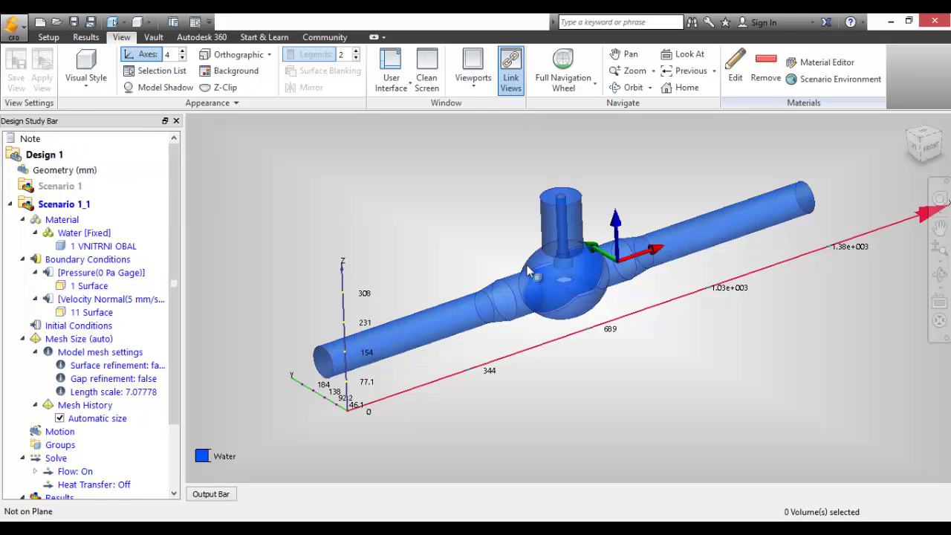
pyautogui.keyDown('shift'); pyautogui.moveTo(527, 266); pyautogui.dragTo(497, 240, button='middle'); pyautogui.keyUp('shift')
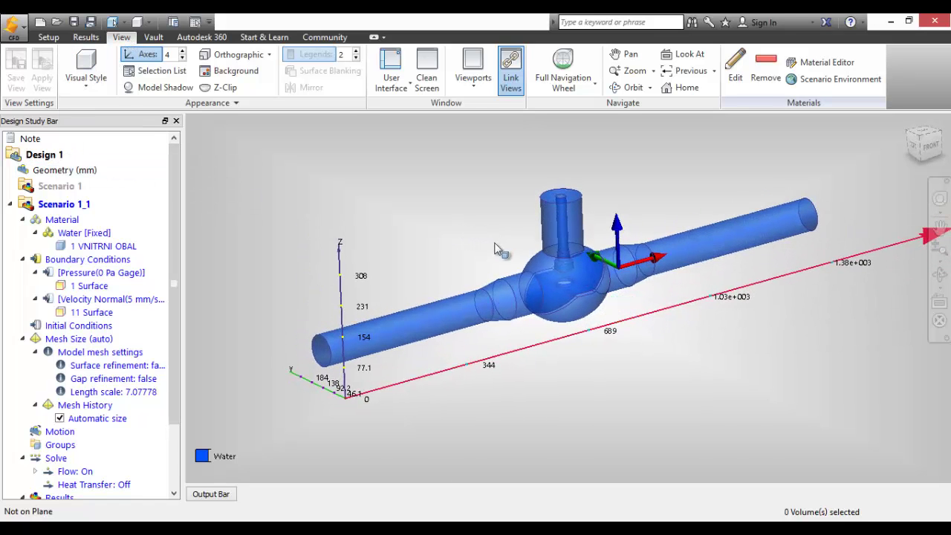